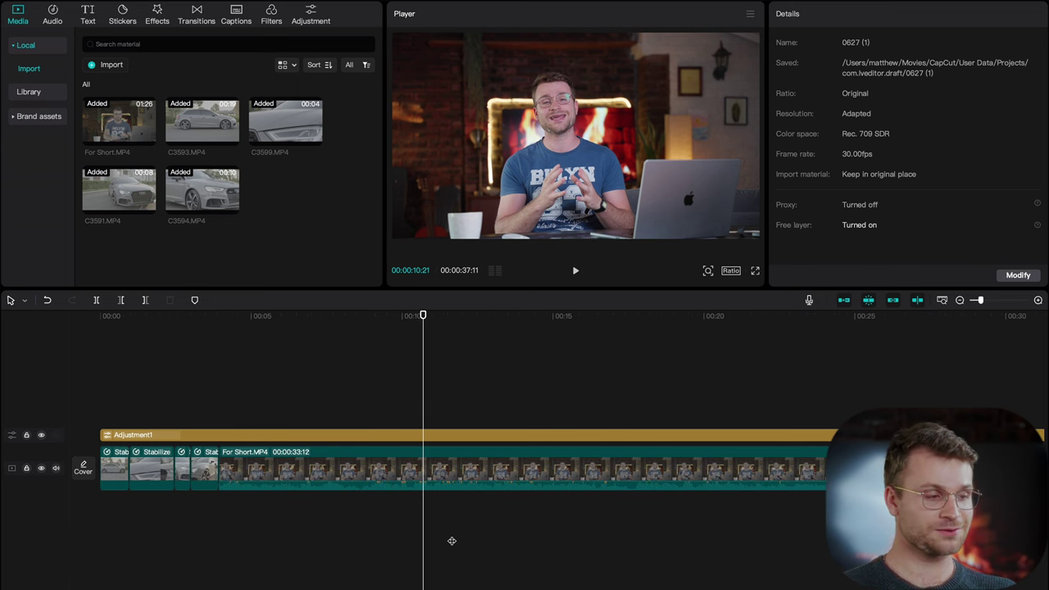
# Select the stabilized C3593 car clip at the start of the timeline to show its Video properties
pyautogui.click(136, 487)
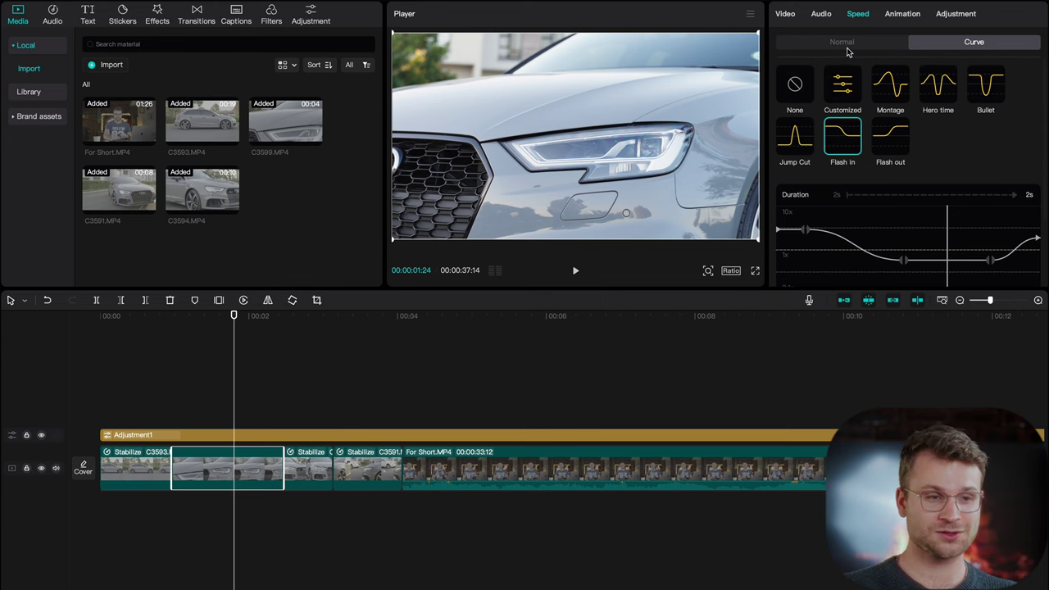
# Compare the Flash in speed curve with Normal, then reach the Smooth slow-mo option below
pyautogui.click(848, 47)
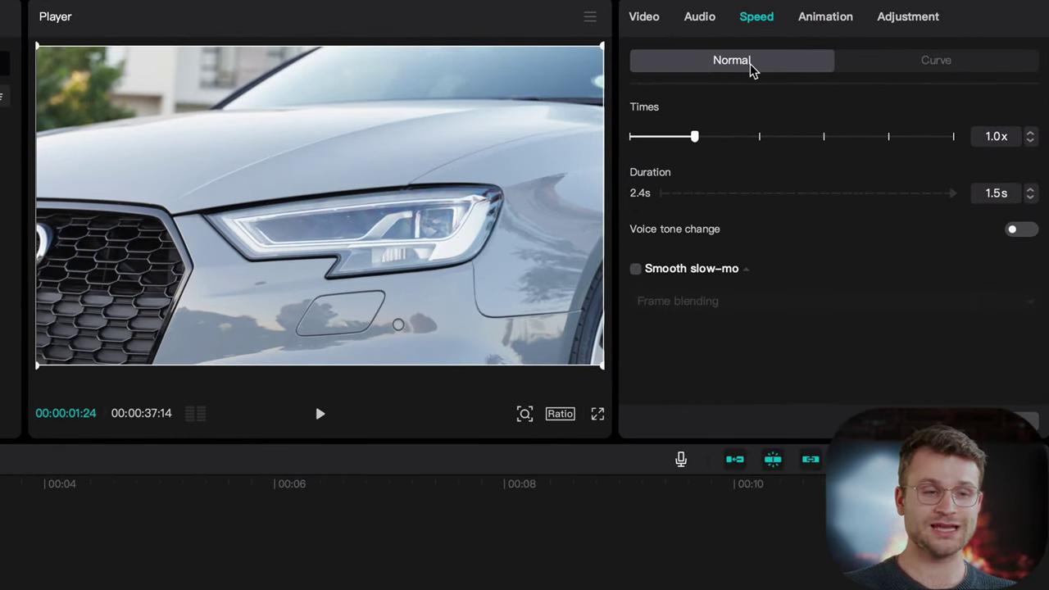
pyautogui.click(896, 63)
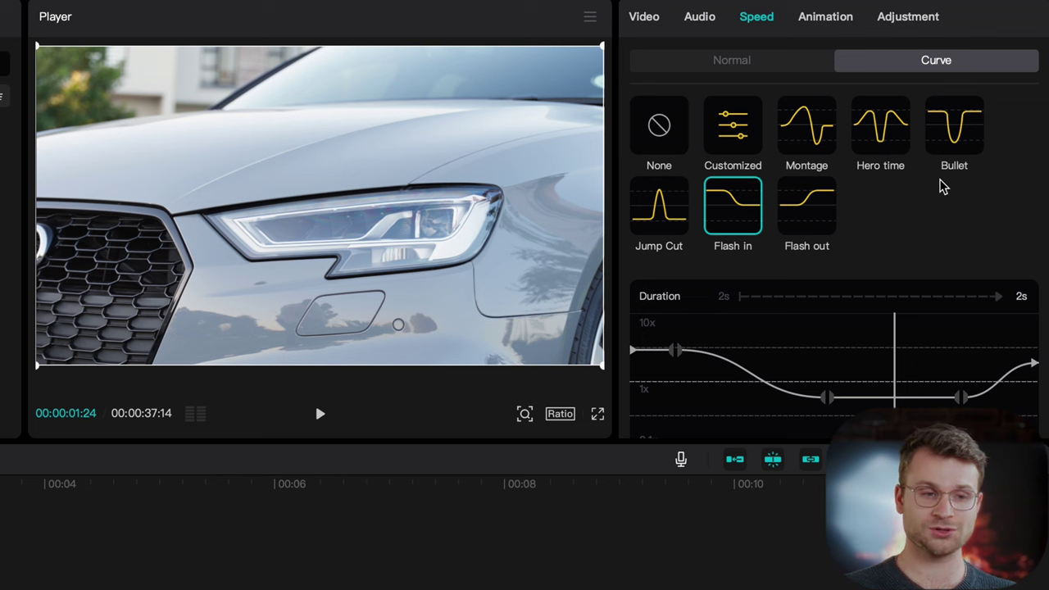
pyautogui.scroll(-3, 943, 187)
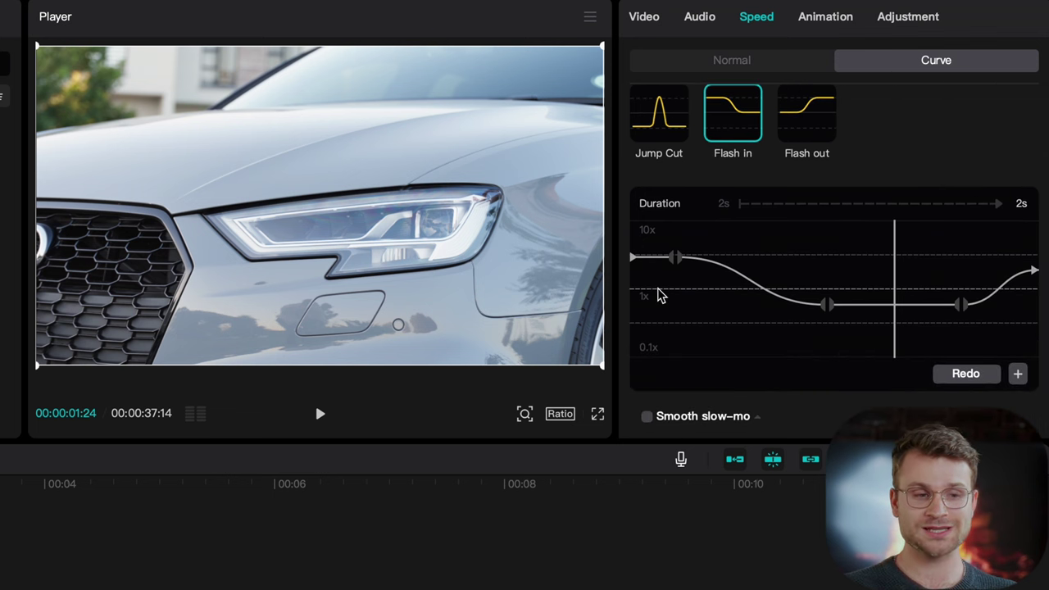
pyautogui.scroll(-2, 872, 308)
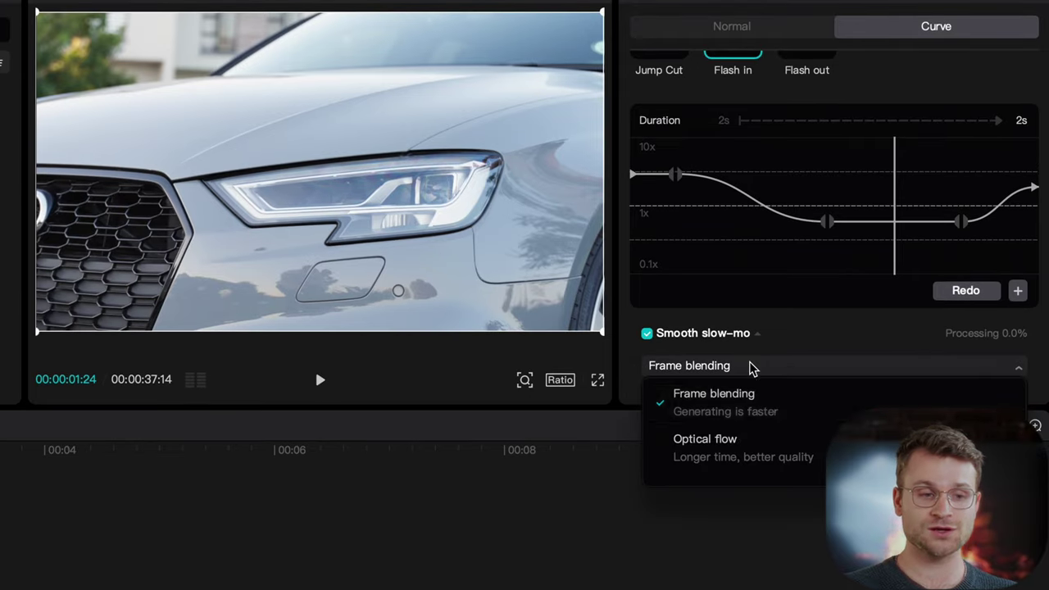
# Switch smoothing to Optical flow and shape a custom curve: faster start, dip into slow motion
pyautogui.click(733, 444)
pyautogui.scroll(2, 772, 348)
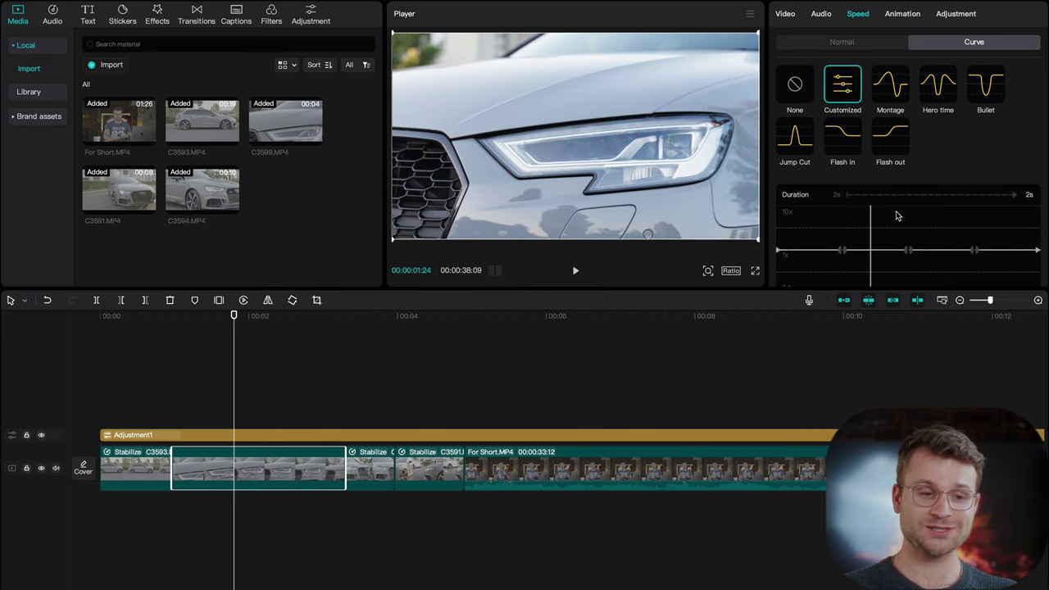
pyautogui.scroll(-1, 869, 213)
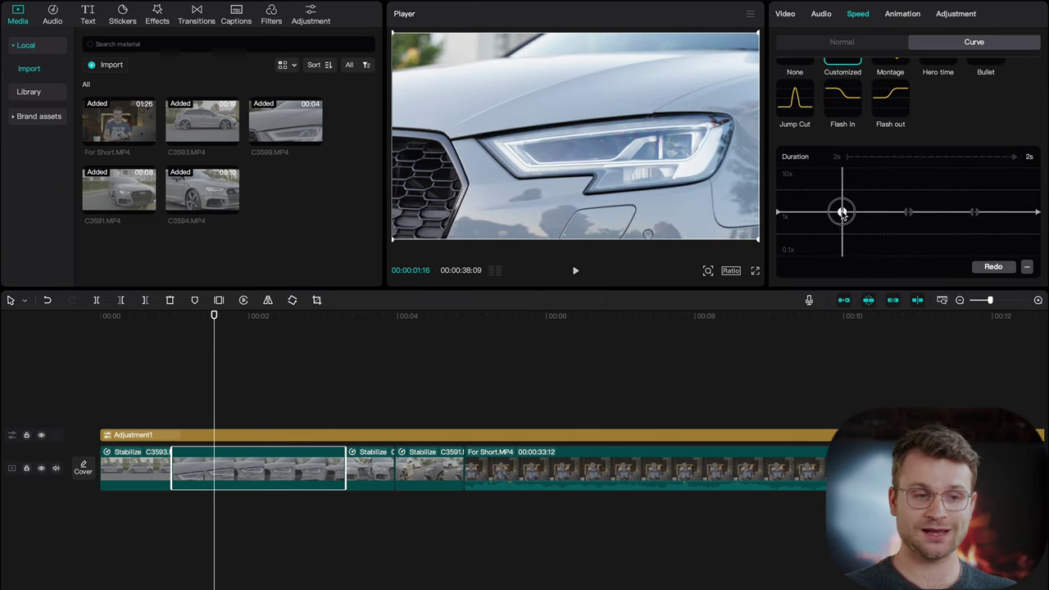
pyautogui.moveTo(842, 213); pyautogui.dragTo(842, 180)
pyautogui.moveTo(908, 213); pyautogui.dragTo(908, 238)
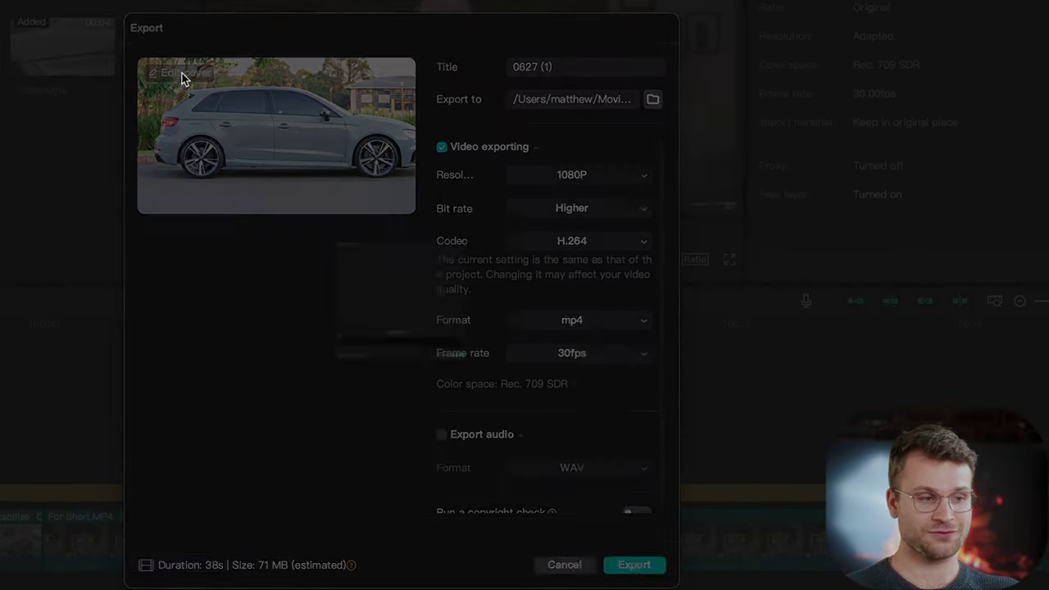
# Edit the export cover, pick a presenter frame, and start a New blank cover design
pyautogui.click(182, 73)
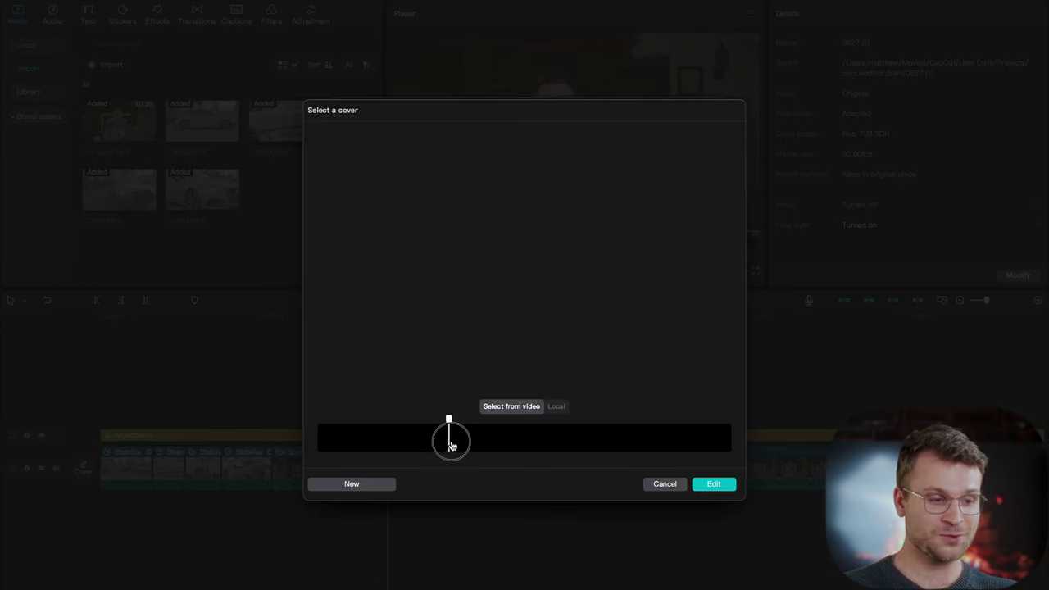
pyautogui.click(552, 438)
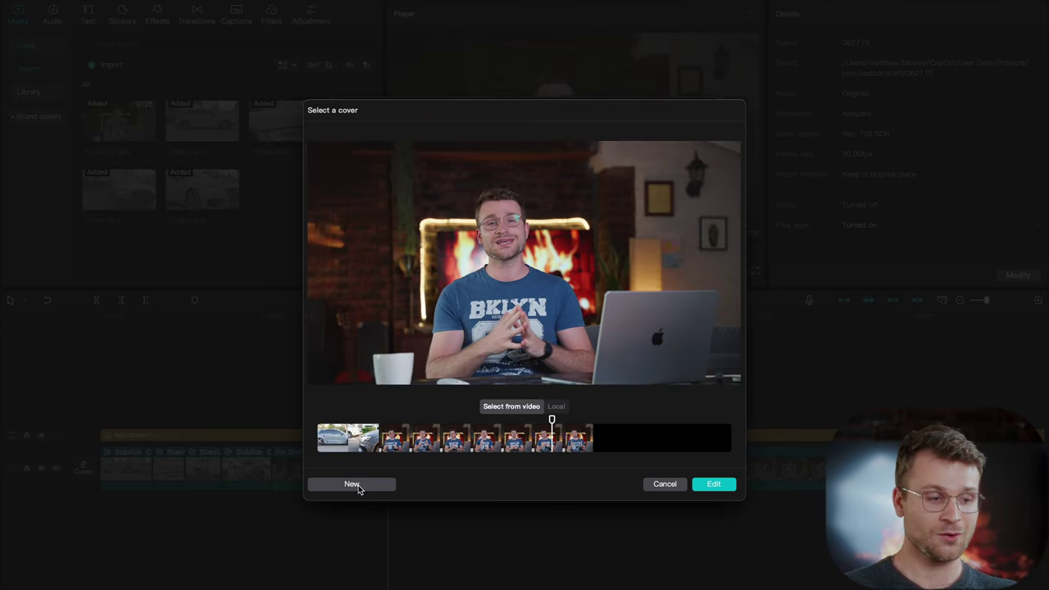
pyautogui.click(353, 484)
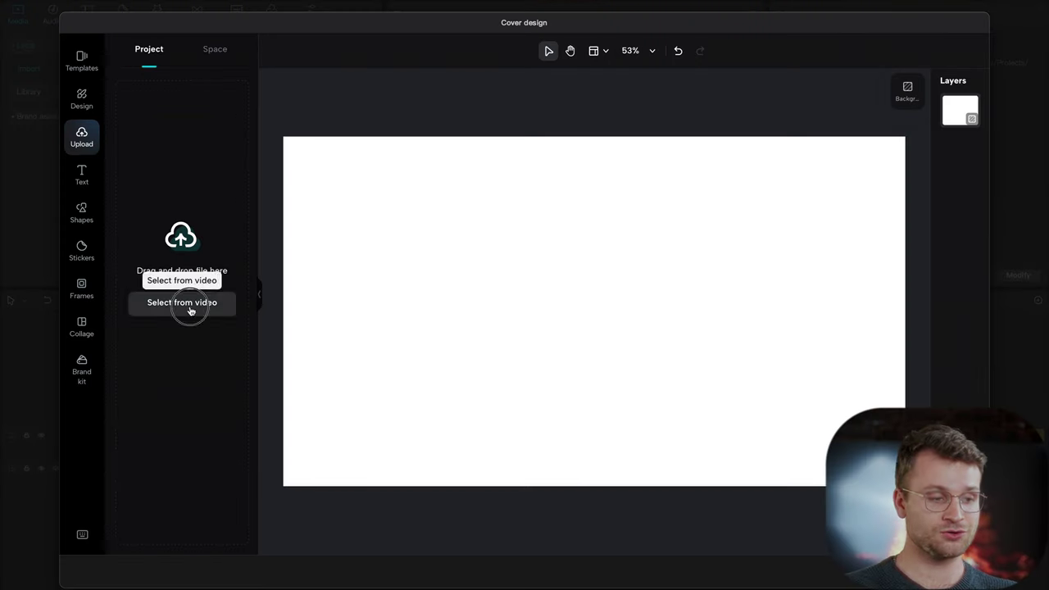
# Grab a presenter frame from the video, save it, and add it to the cover canvas
pyautogui.click(190, 311)
pyautogui.click(556, 424)
pyautogui.click(568, 425)
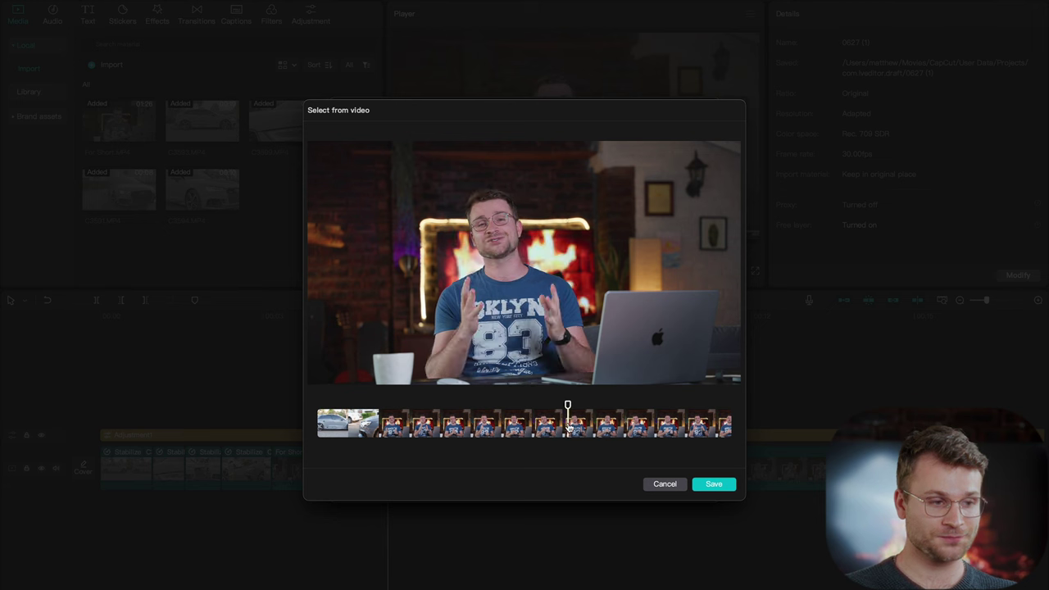
pyautogui.click(712, 485)
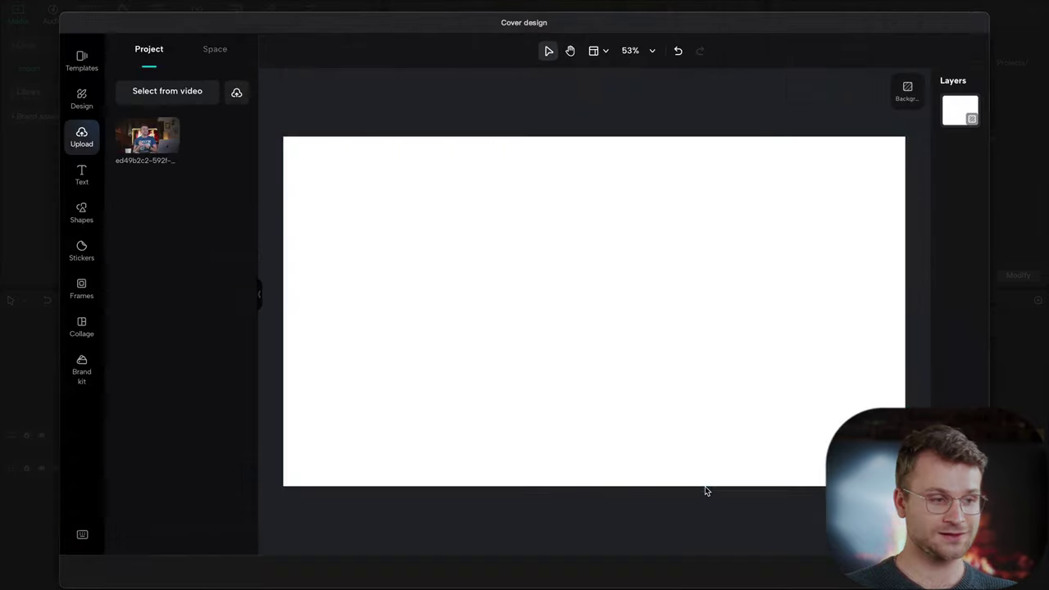
pyautogui.click(143, 134)
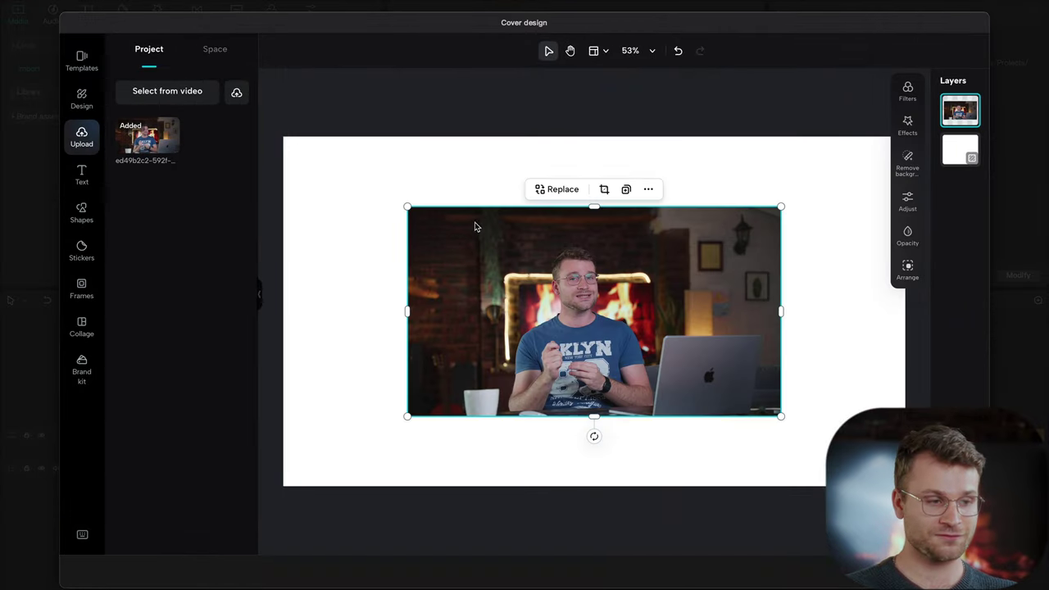
# Stretch the presenter frame to fill the whole cover canvas, then deselect it
pyautogui.moveTo(407, 205); pyautogui.dragTo(277, 133)
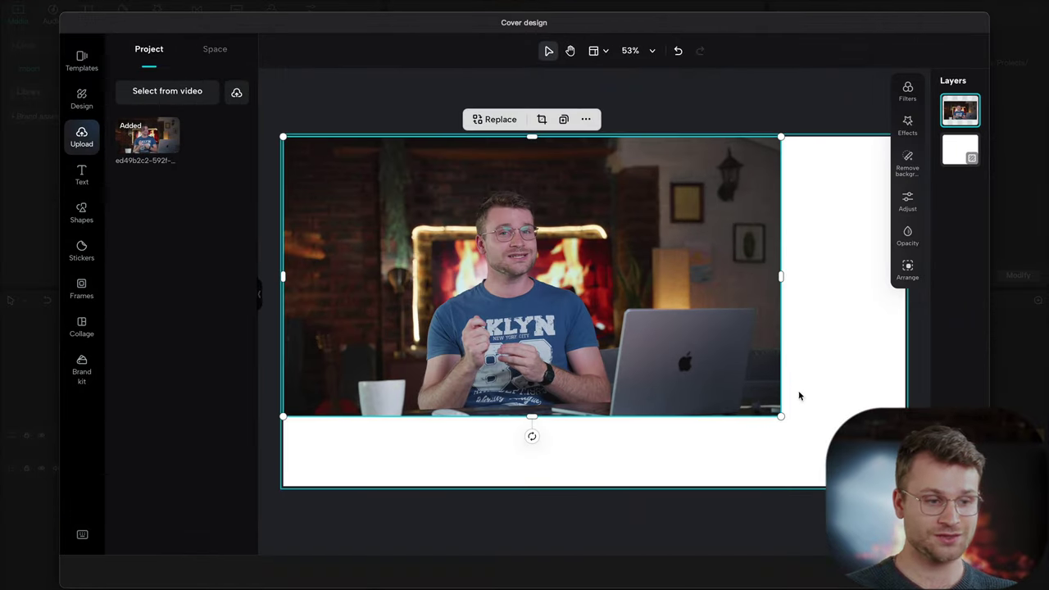
pyautogui.moveTo(781, 417); pyautogui.dragTo(906, 486)
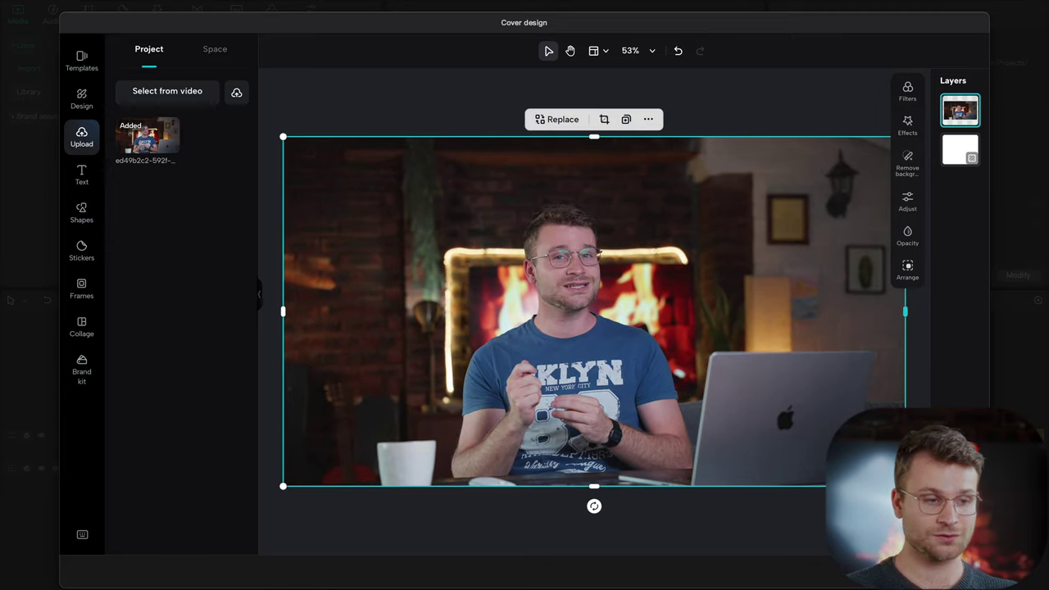
pyautogui.click(81, 61)
pyautogui.scroll(-10, 233, 377)
pyautogui.click(567, 130)
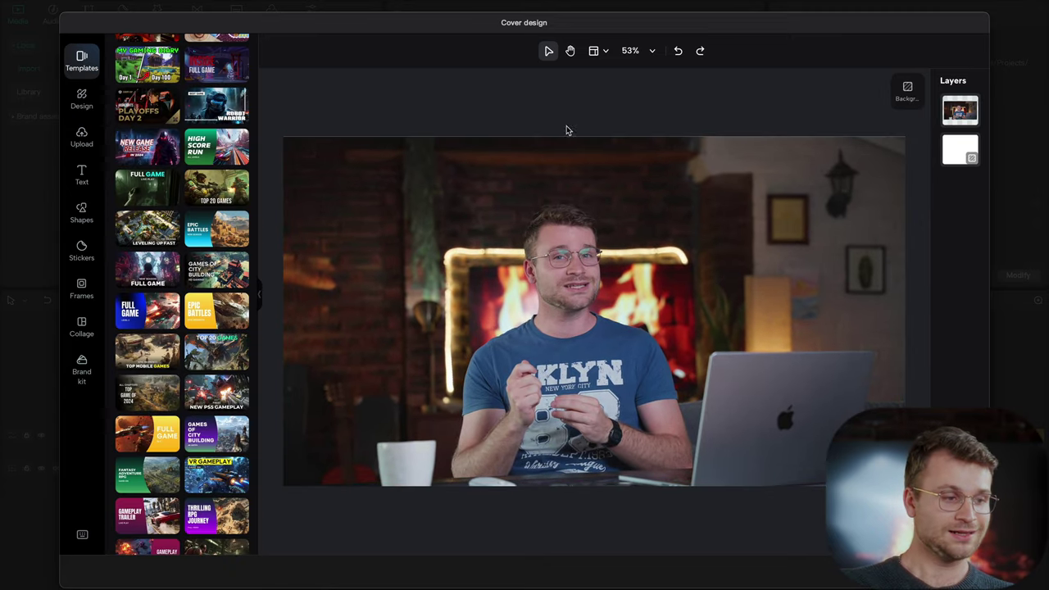
# Apply the yellow FULL GAME Ep.2 template and select its headline text
pyautogui.click(149, 443)
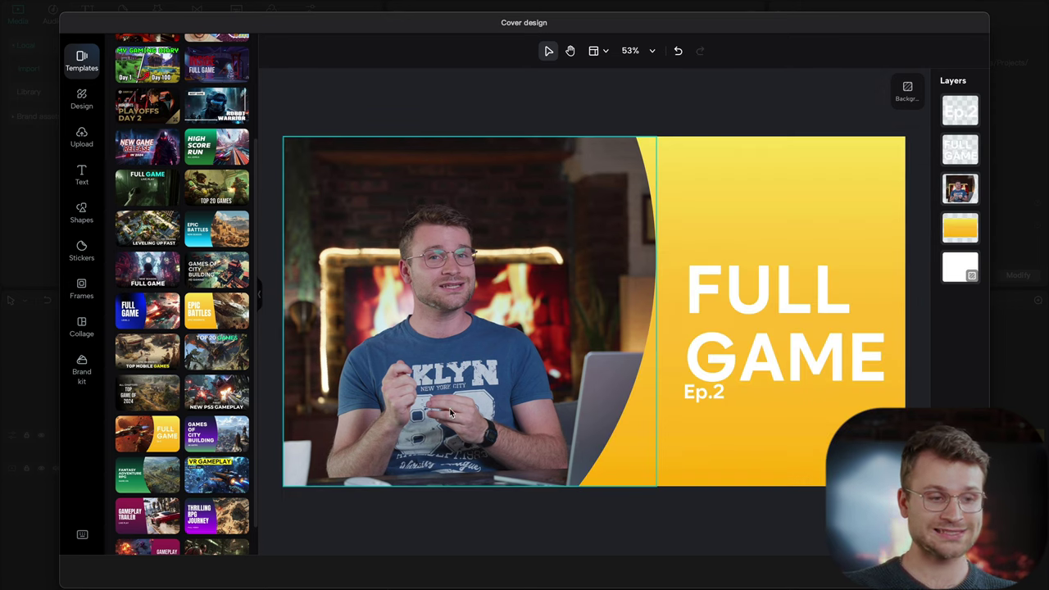
pyautogui.click(739, 330)
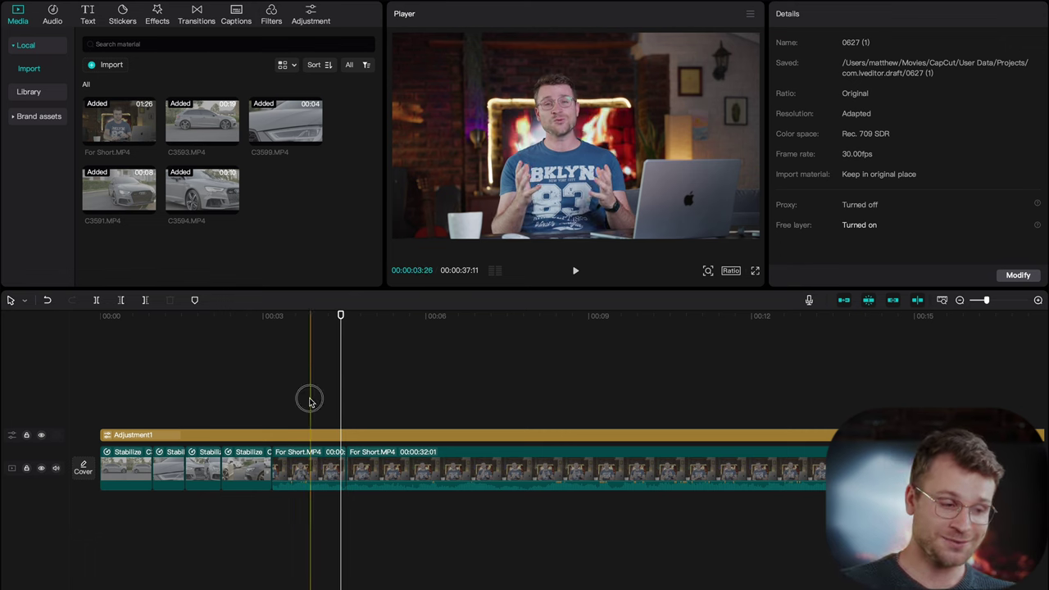
# Move the short For Short.MP4 presenter clip to an overlay track and apply Auto cutout
pyautogui.moveTo(320, 459); pyautogui.dragTo(301, 432)
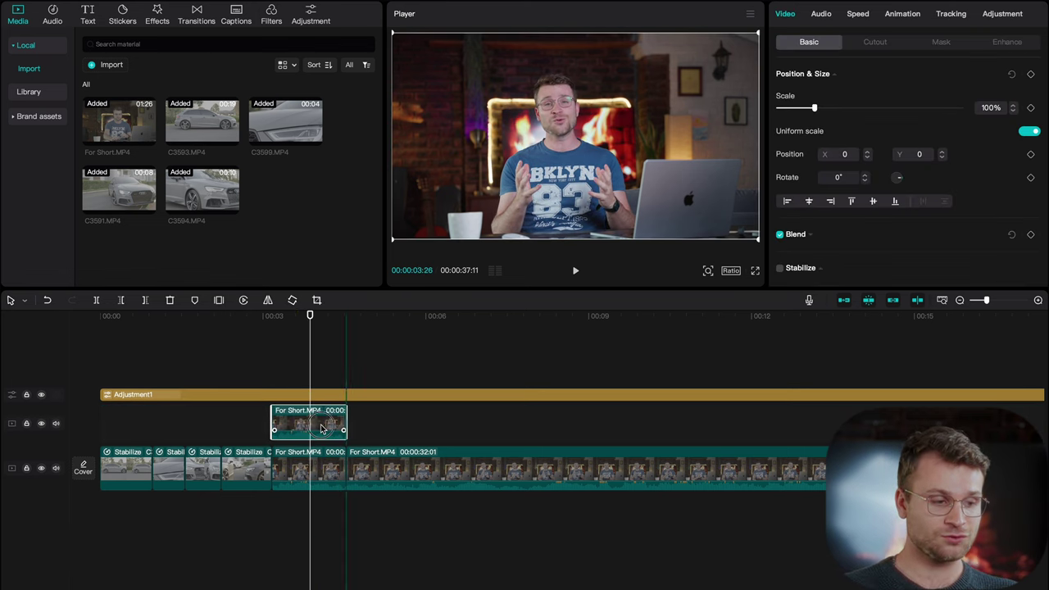
pyautogui.click(318, 405)
pyautogui.click(319, 425)
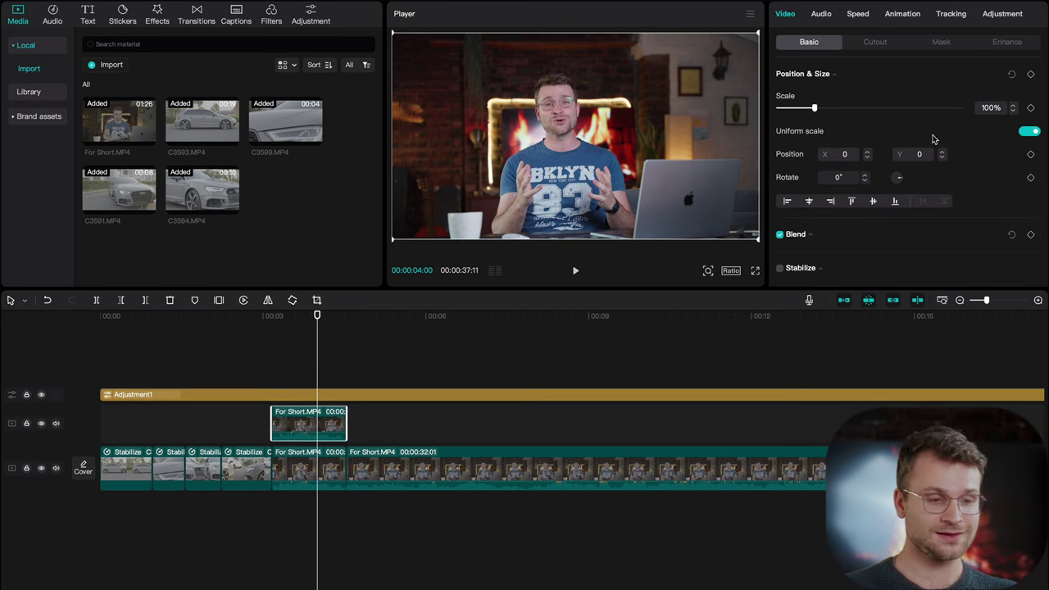
pyautogui.click(872, 42)
pyautogui.click(780, 75)
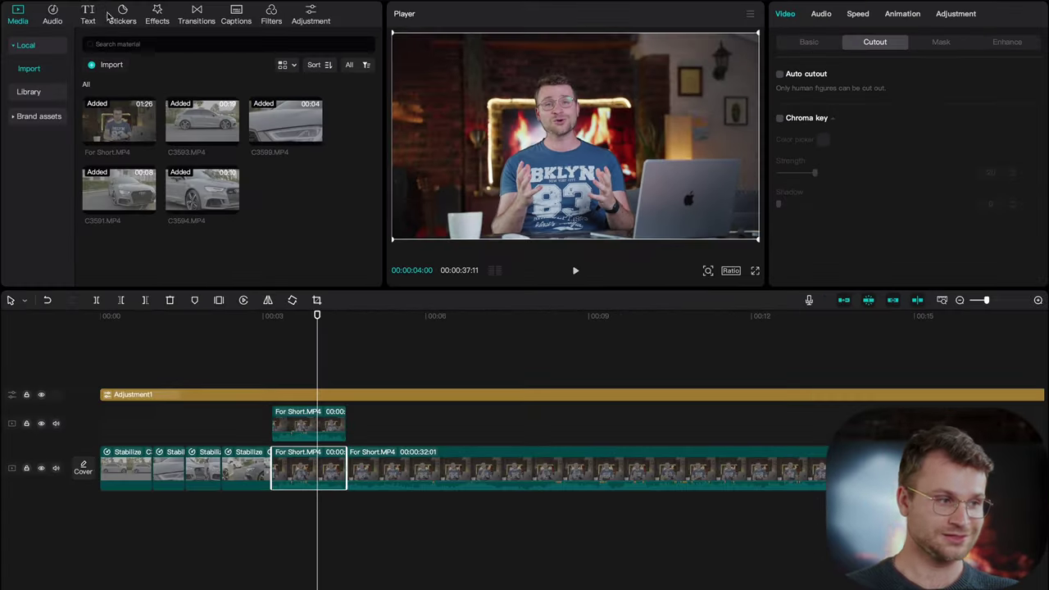
# Add a Default text clip near 00:03, enlarge it, centre it near the top, and preview
pyautogui.click(87, 15)
pyautogui.click(32, 45)
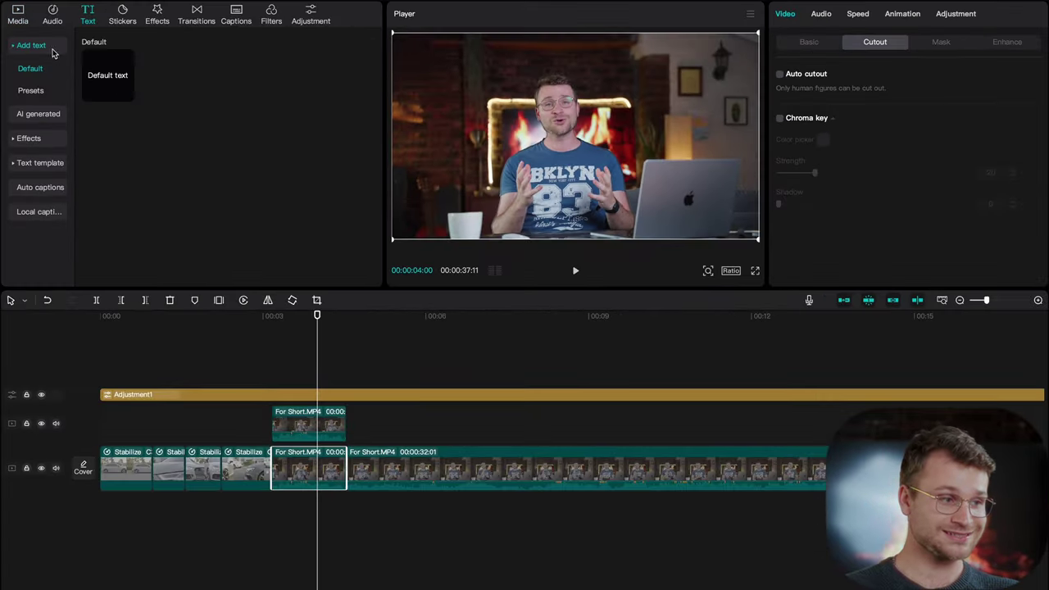
pyautogui.click(126, 95)
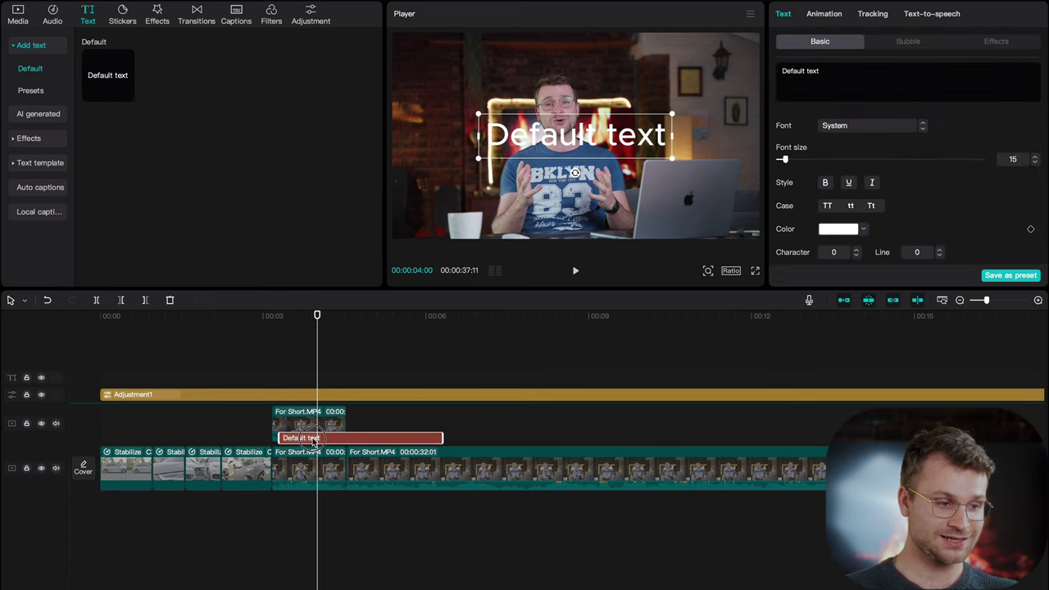
pyautogui.moveTo(313, 443); pyautogui.dragTo(308, 447)
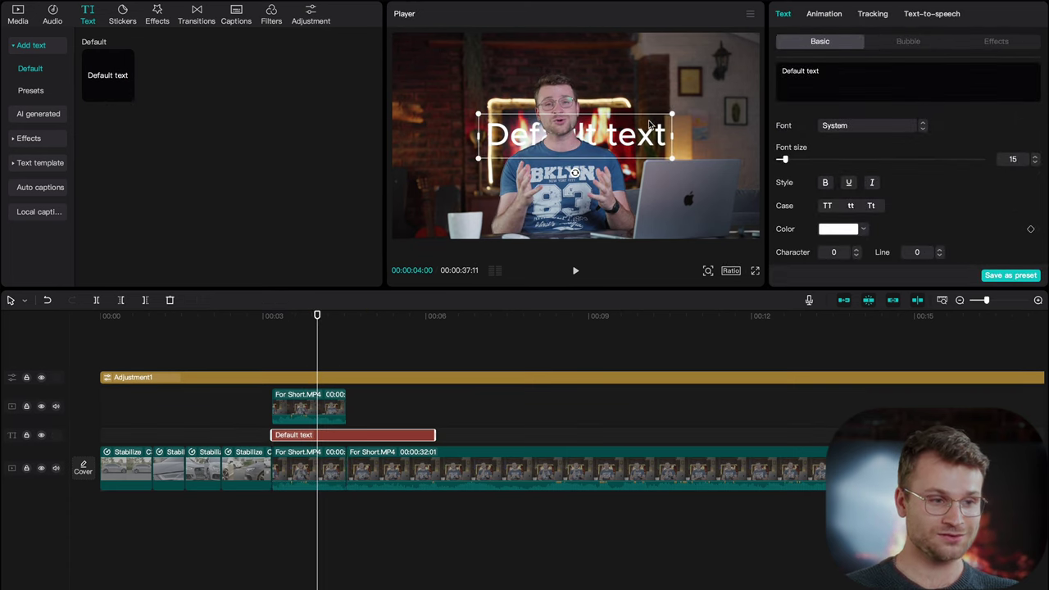
pyautogui.moveTo(669, 117); pyautogui.dragTo(748, 80)
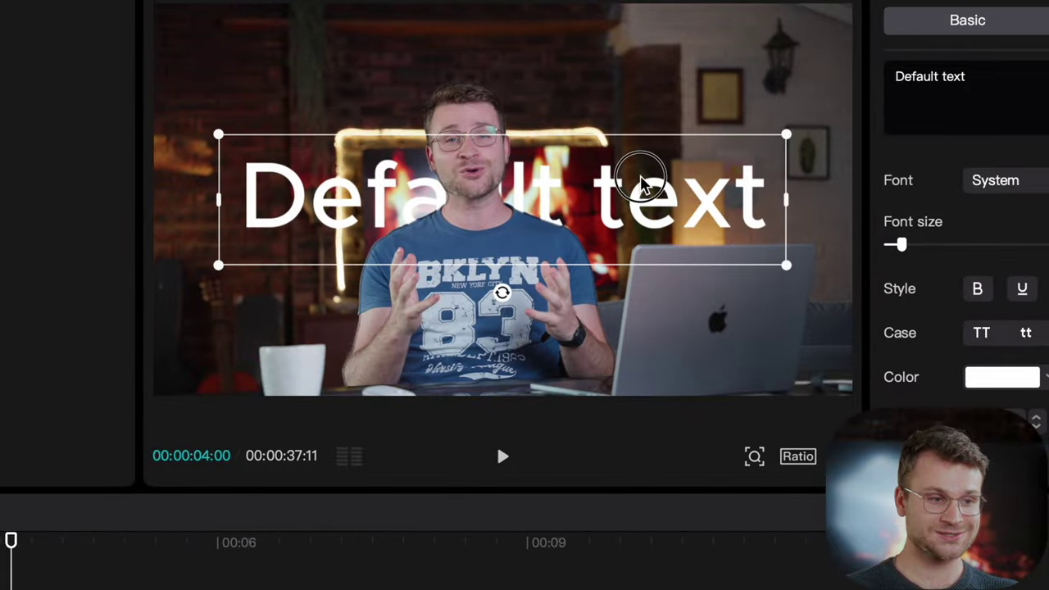
pyautogui.moveTo(641, 182); pyautogui.dragTo(643, 123)
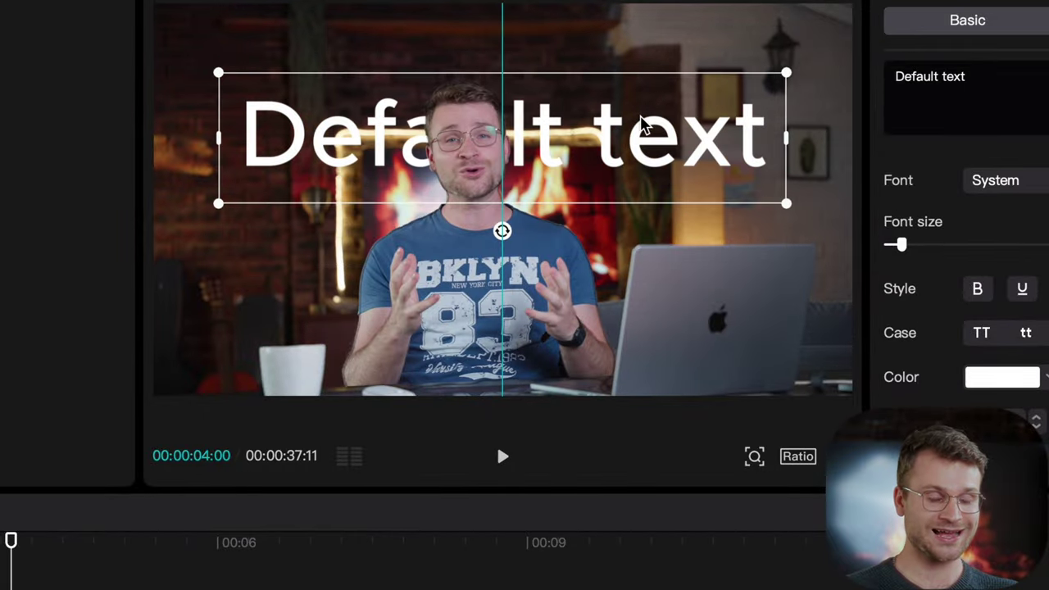
pyautogui.press('space')
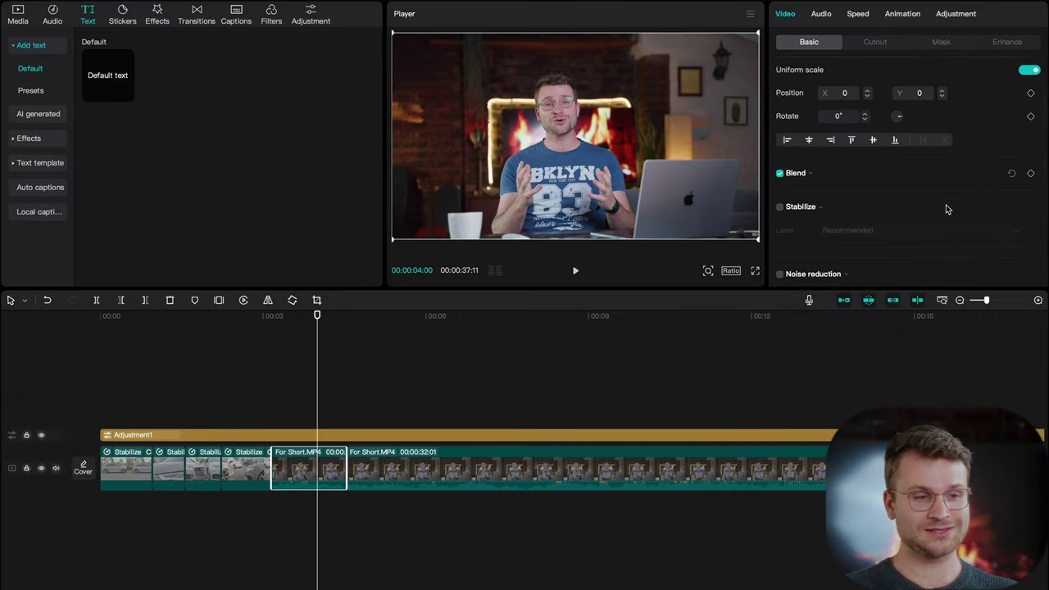
# Select the first talking-head clip and turn on Relight, reviewing its light settings
pyautogui.click(780, 168)
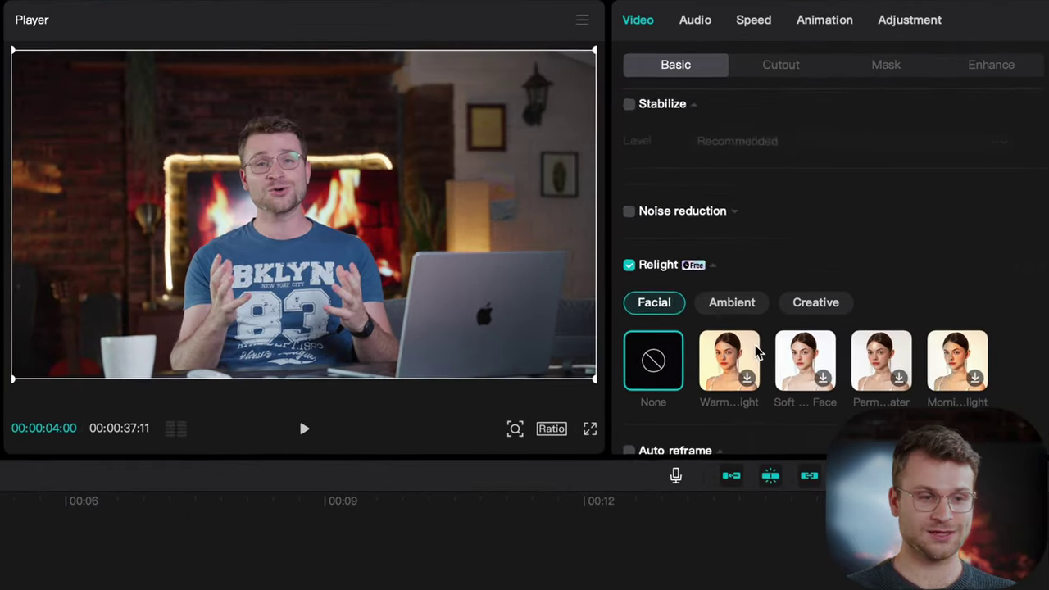
pyautogui.scroll(-2, 860, 223)
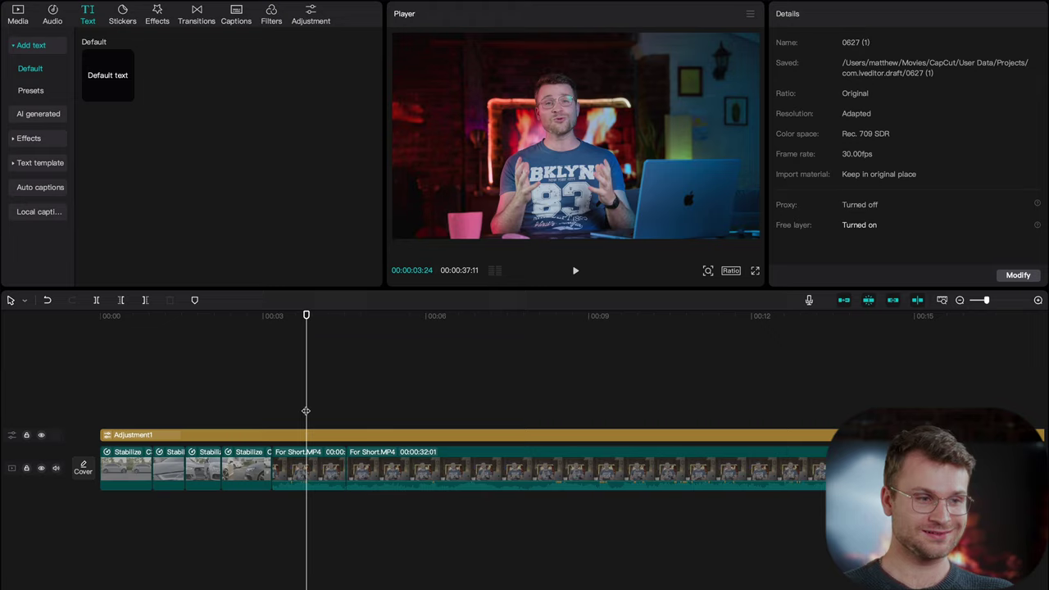
pyautogui.click(309, 472)
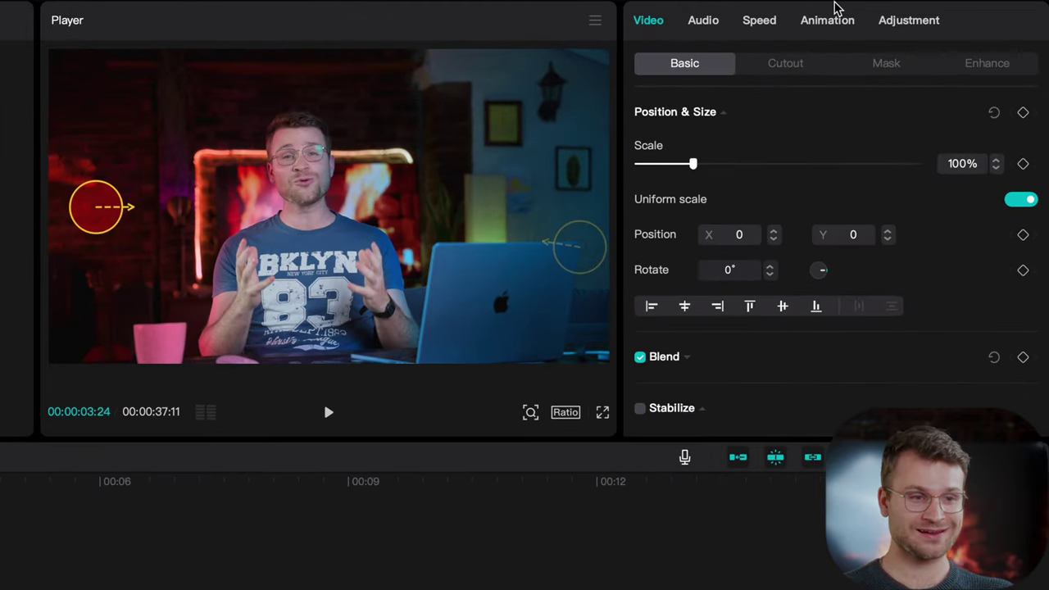
pyautogui.scroll(-5, 890, 143)
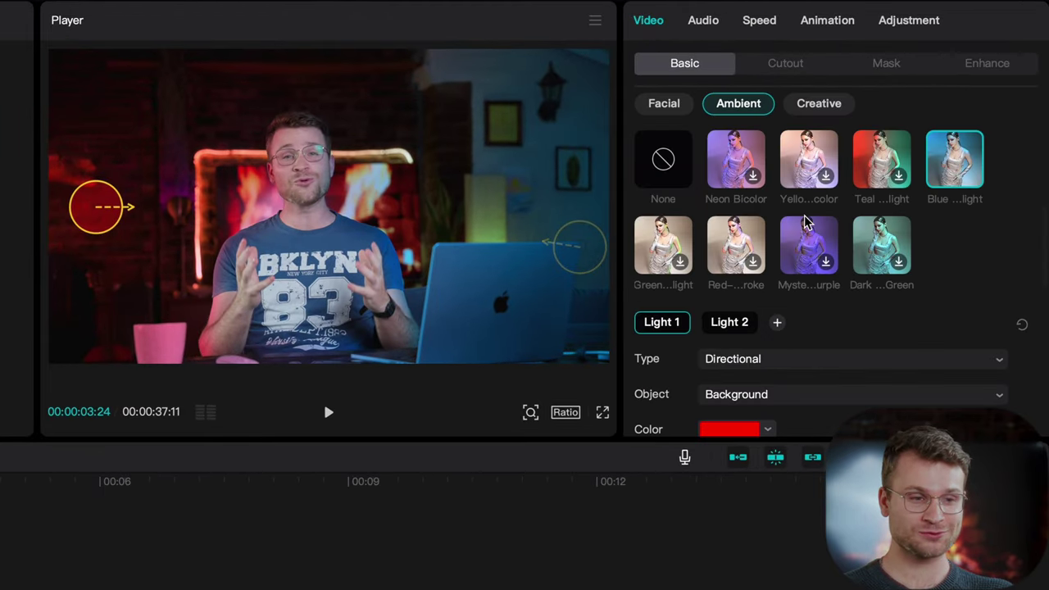
pyautogui.scroll(1, 748, 164)
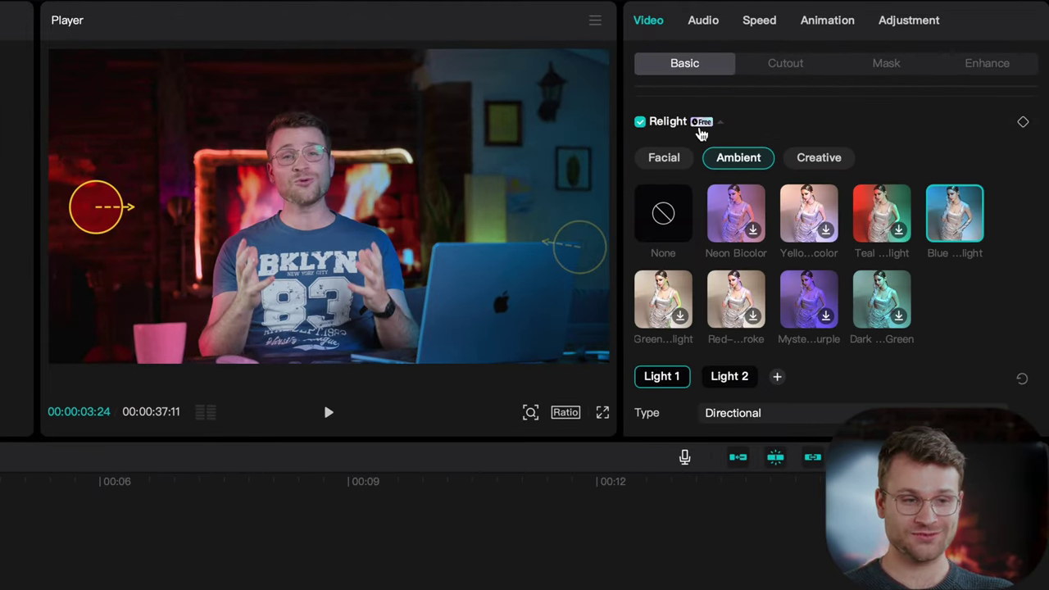
pyautogui.scroll(-2, 850, 295)
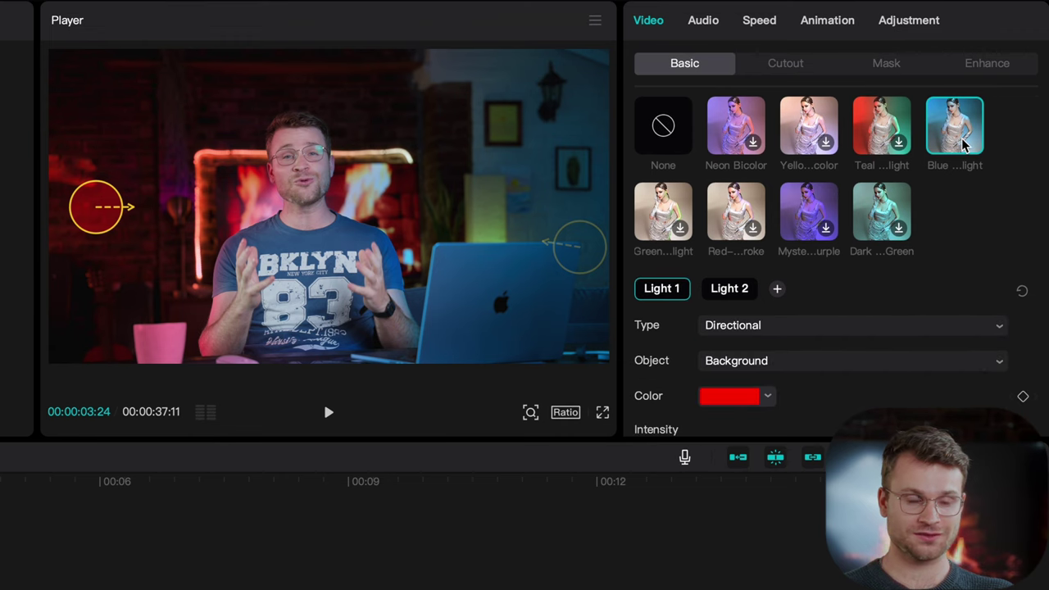
pyautogui.scroll(-3, 658, 210)
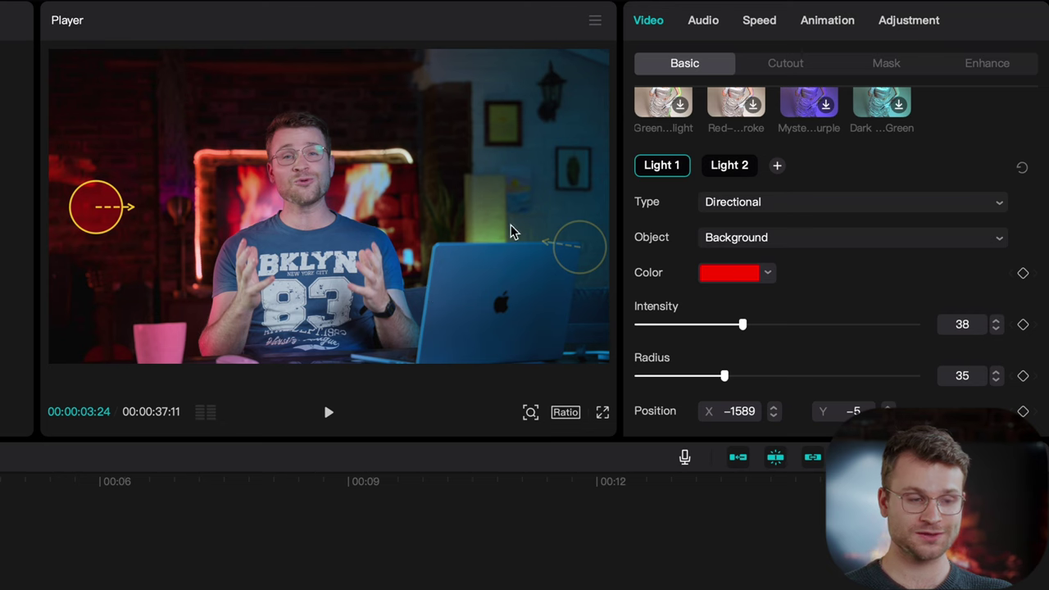
# Enlarge the properties area and toggle Relight off to compare the red directional lighting
pyautogui.moveTo(57, 443); pyautogui.dragTo(63, 563)
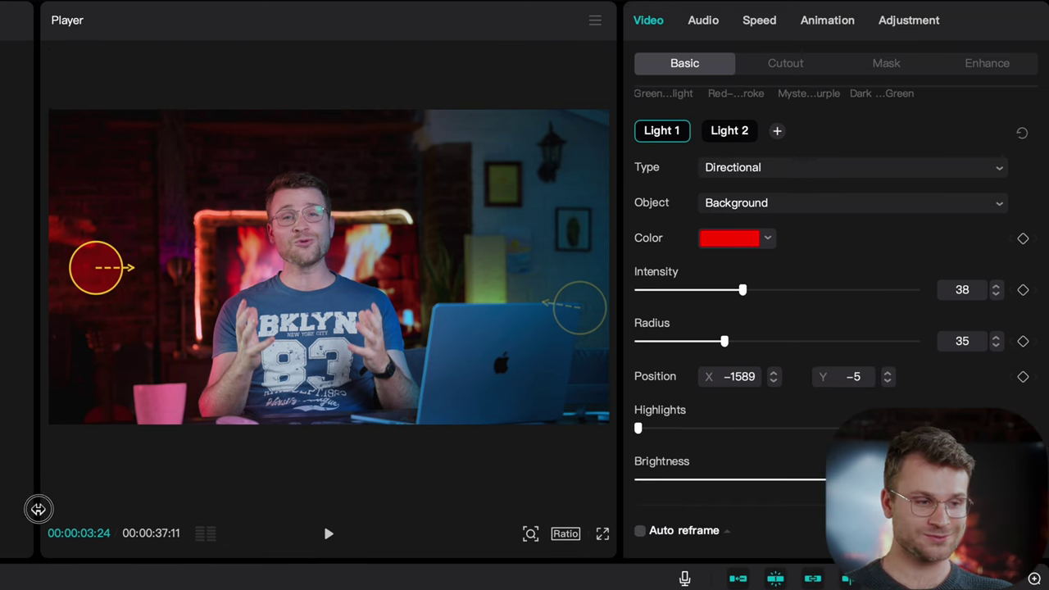
pyautogui.scroll(3, 217, 241)
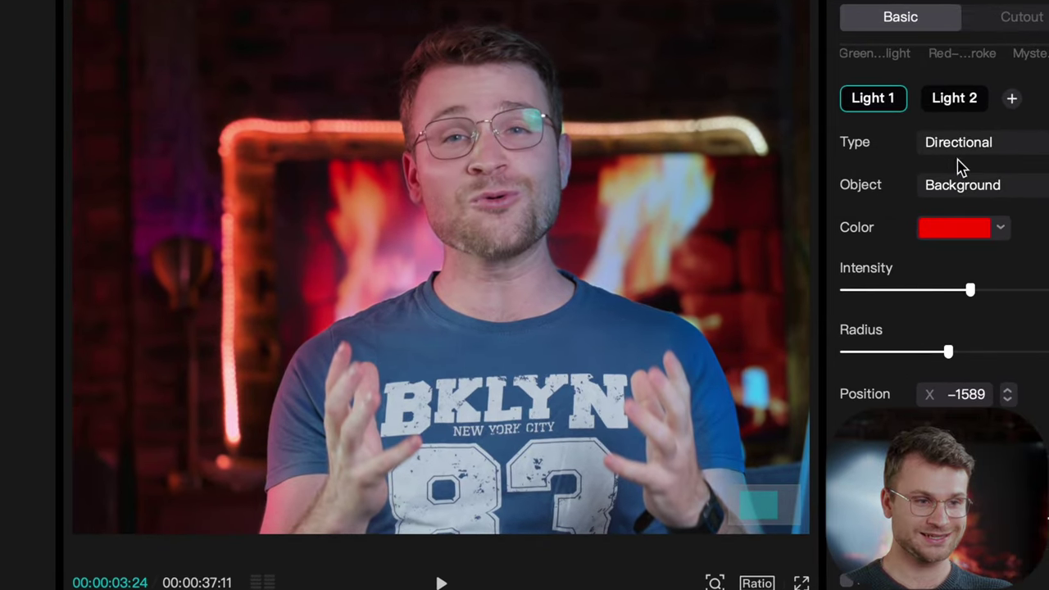
pyautogui.scroll(3, 732, 175)
pyautogui.scroll(2, 961, 160)
pyautogui.click(846, 125)
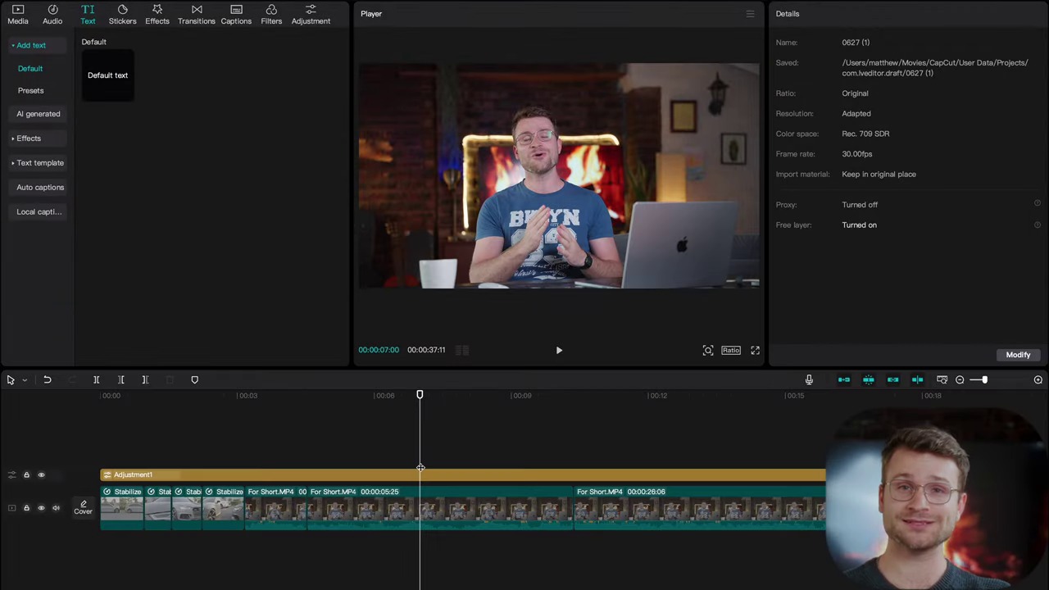
# Play back the edit from around the six-second mark, then pause
pyautogui.click(319, 463)
pyautogui.press('space')
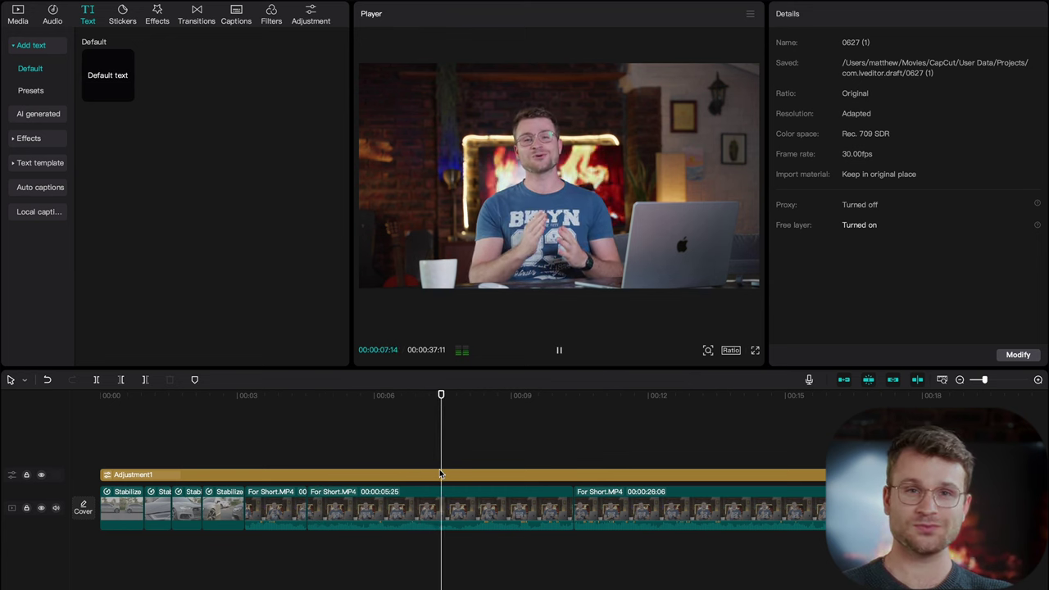
pyautogui.press('space')
# Turn on Vocal isolation with Keep vocal for the second talking-head clip and listen back
pyautogui.click(443, 504)
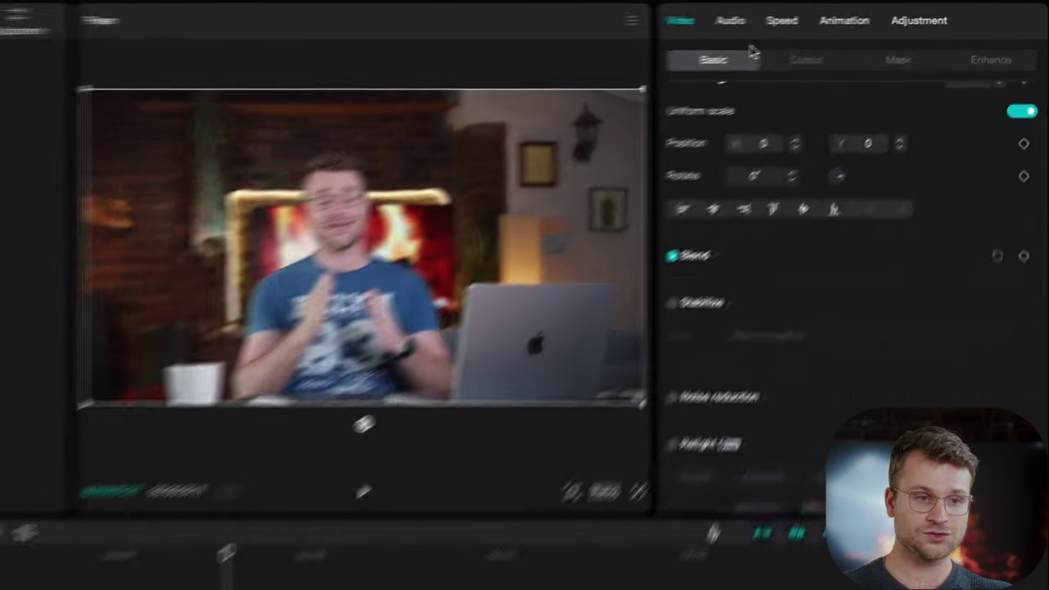
pyautogui.click(820, 14)
pyautogui.scroll(-3, 756, 326)
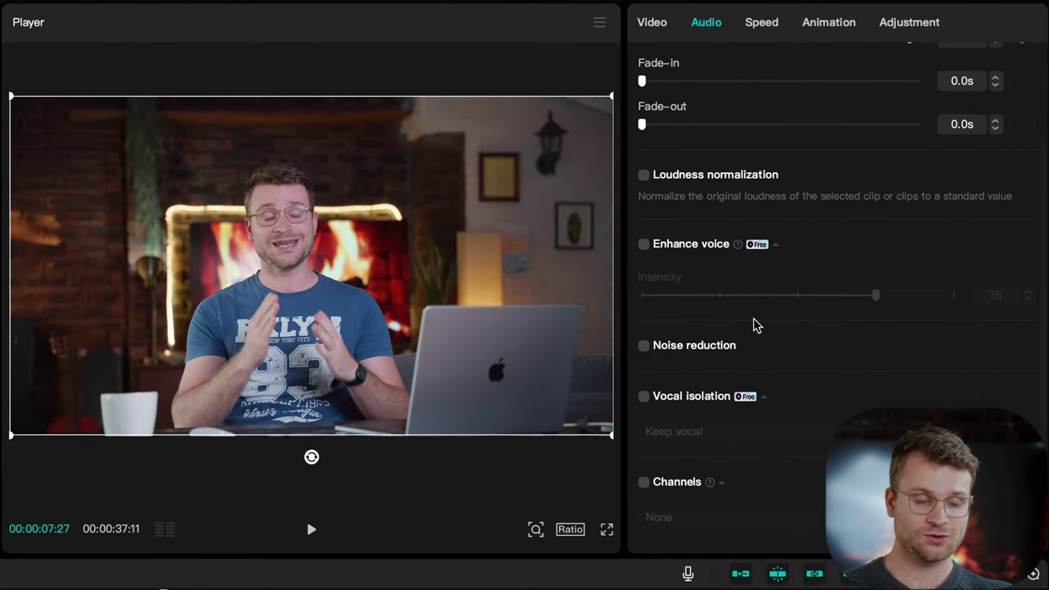
pyautogui.click(645, 397)
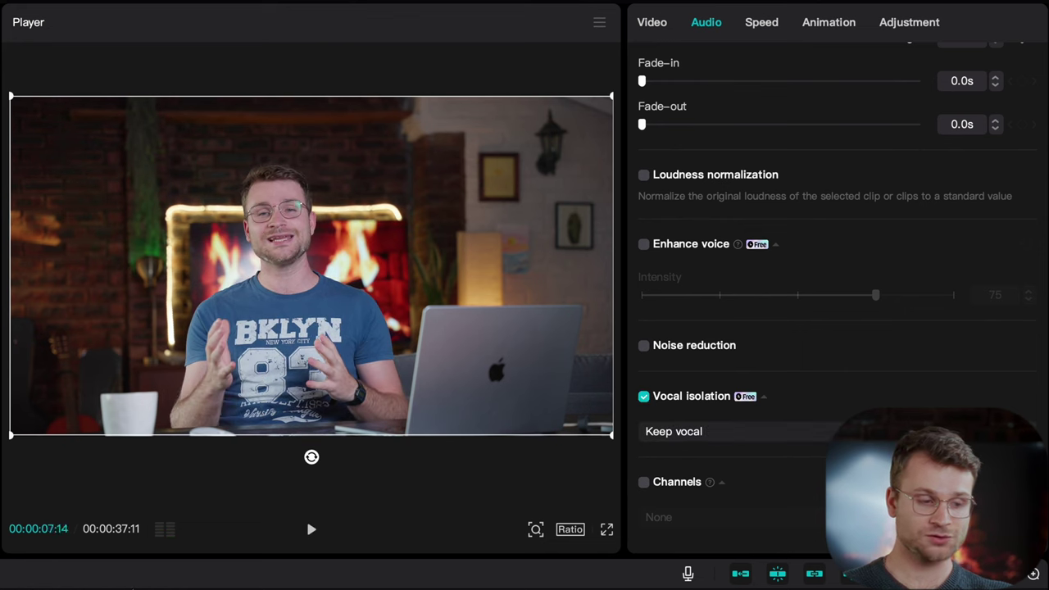
pyautogui.press('space')
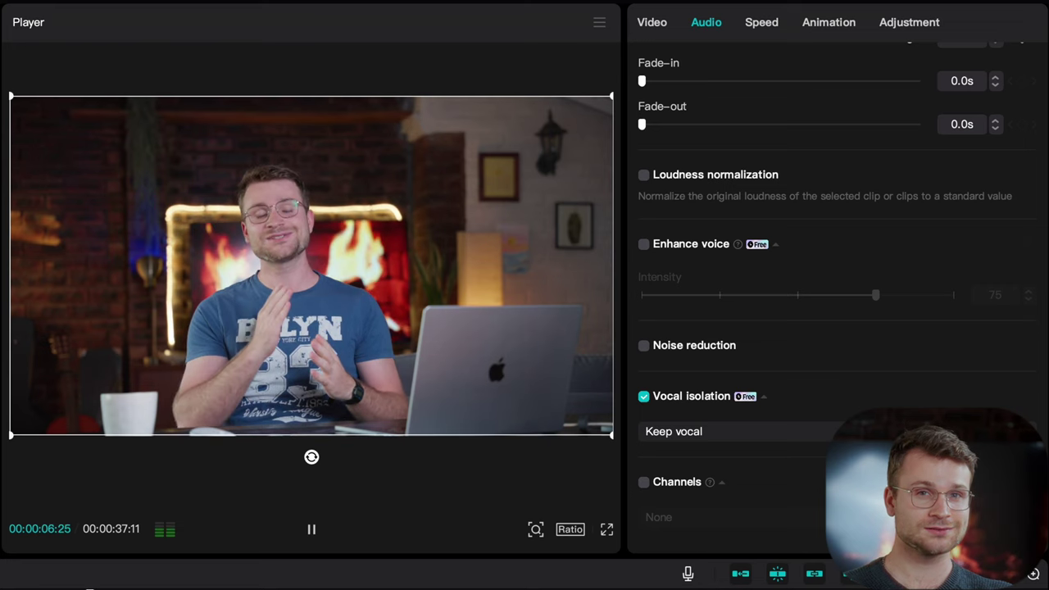
pyautogui.press('space')
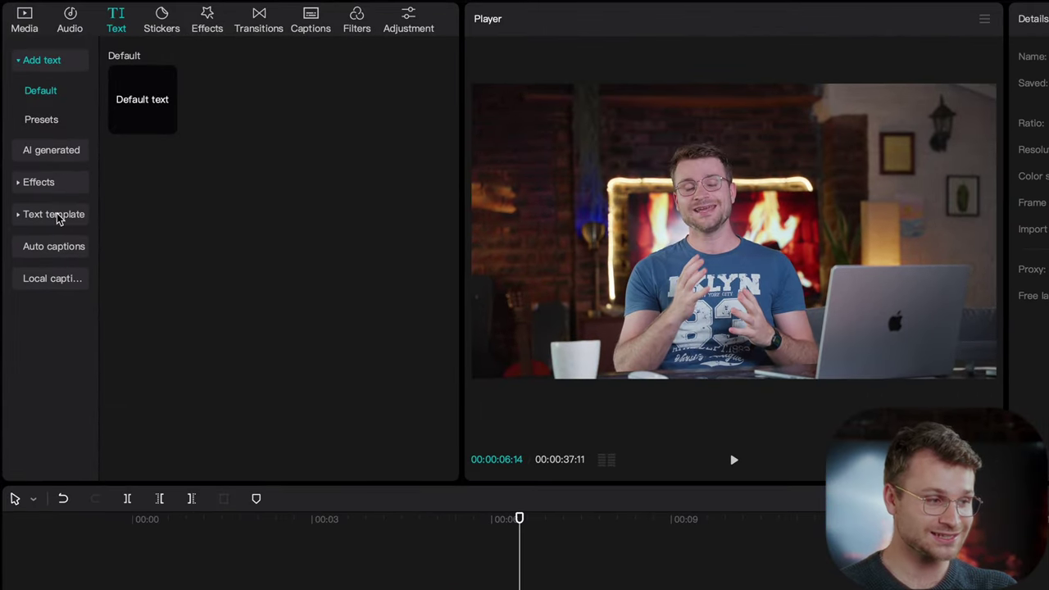
# Add the trending 'Your minimum' text template and retype its wording as the presenter's name
pyautogui.click(54, 214)
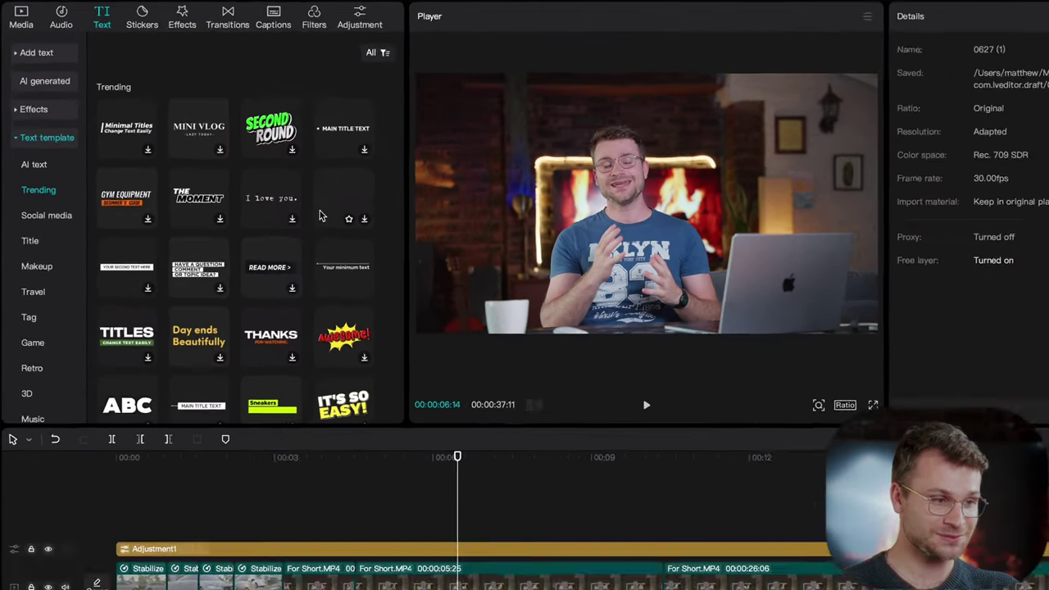
pyautogui.click(414, 327)
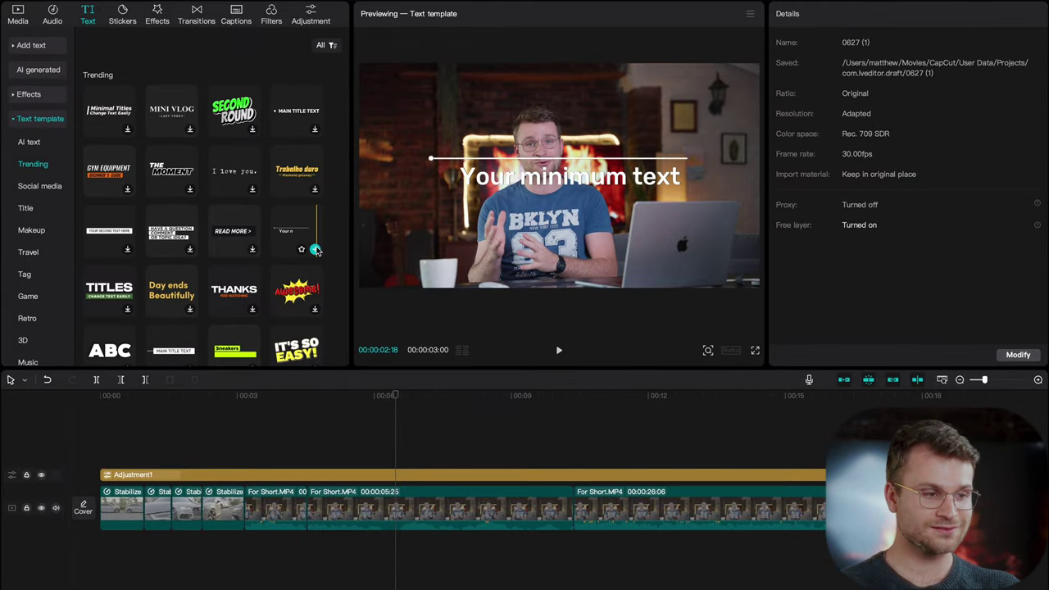
pyautogui.click(316, 250)
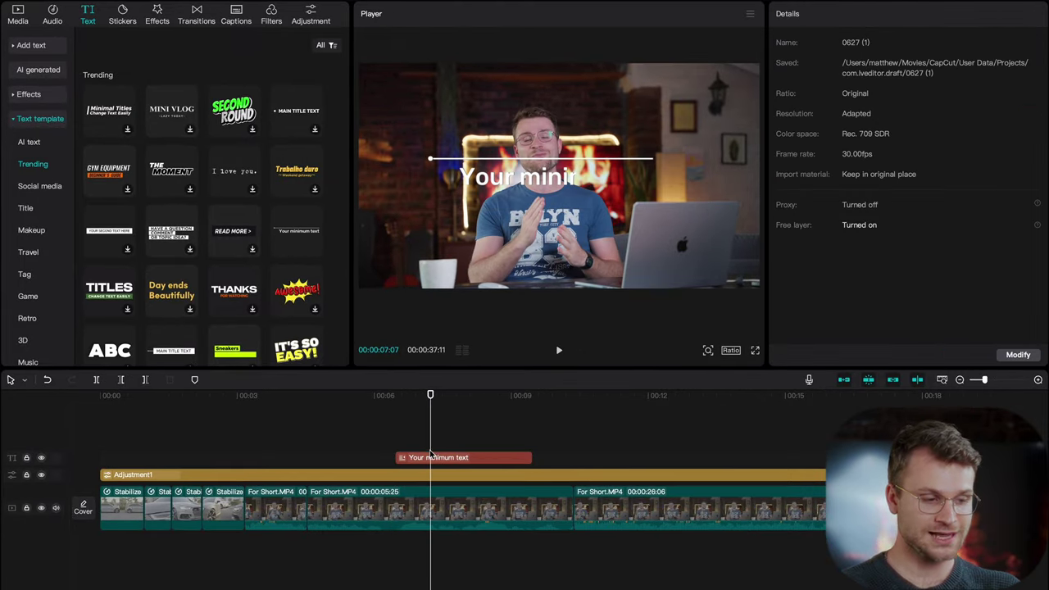
pyautogui.click(830, 87)
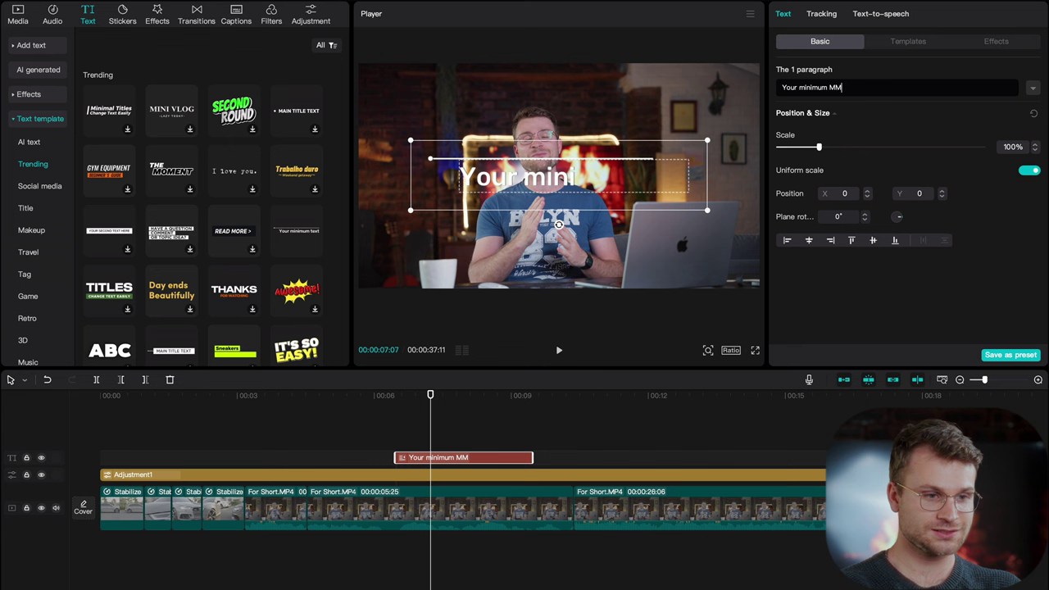
pyautogui.write('MM')
pyautogui.write('Matt Loui')
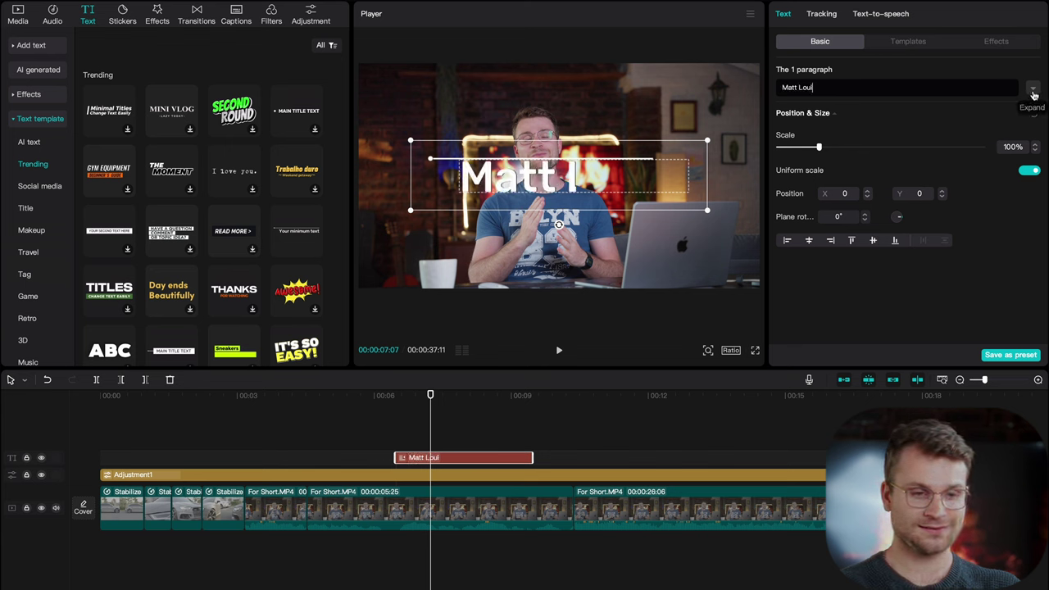
# Set the title font to Visby CF Medium and make it bold
pyautogui.click(1034, 92)
pyautogui.click(924, 115)
pyautogui.click(916, 115)
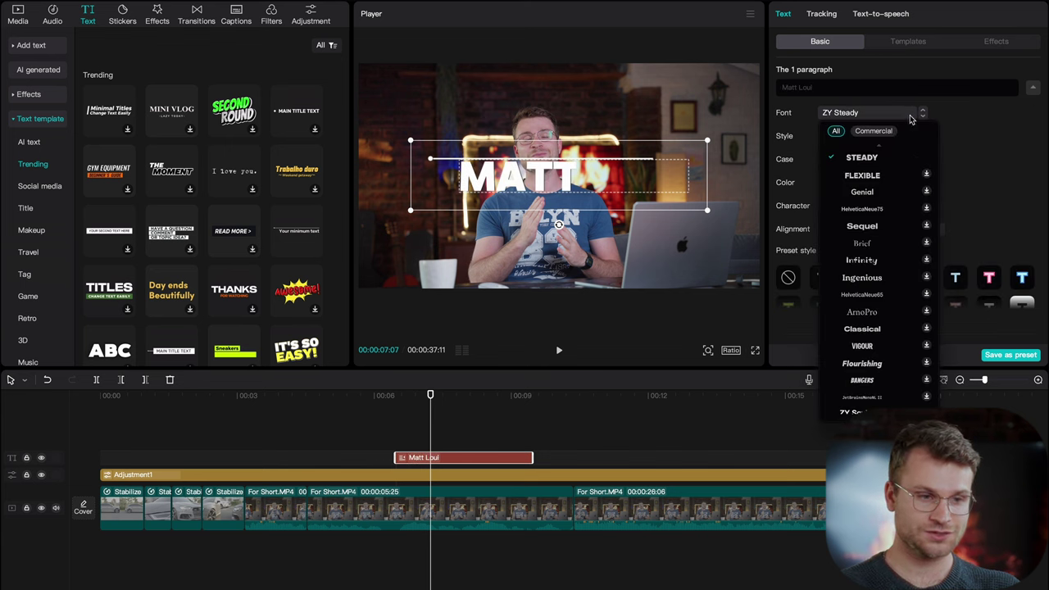
pyautogui.click(880, 184)
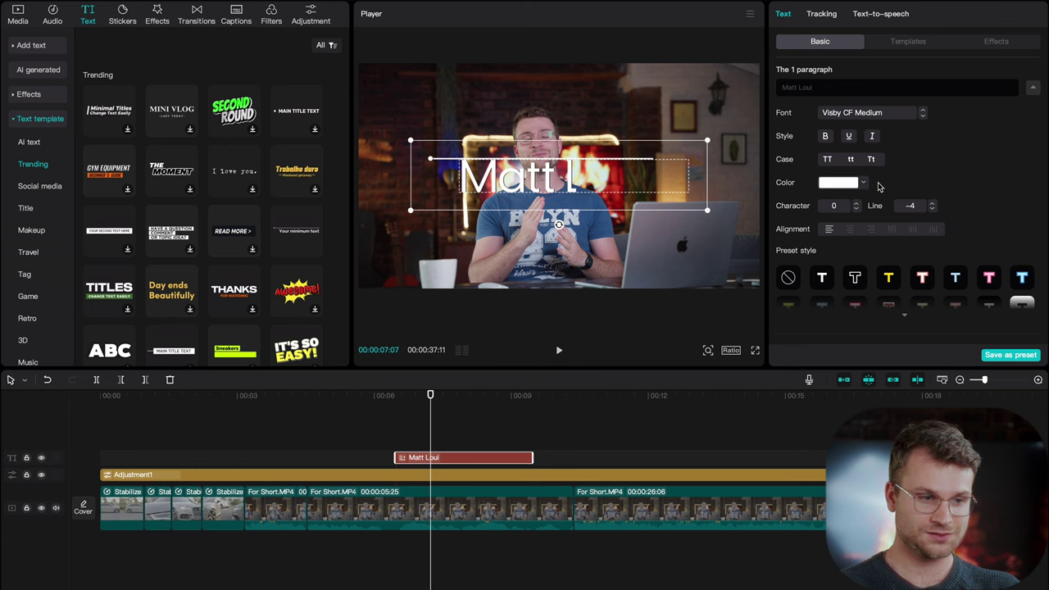
pyautogui.click(827, 137)
# Shrink the name title, place it in the lower right as a lower-third, and preview it
pyautogui.moveTo(416, 141); pyautogui.dragTo(468, 154)
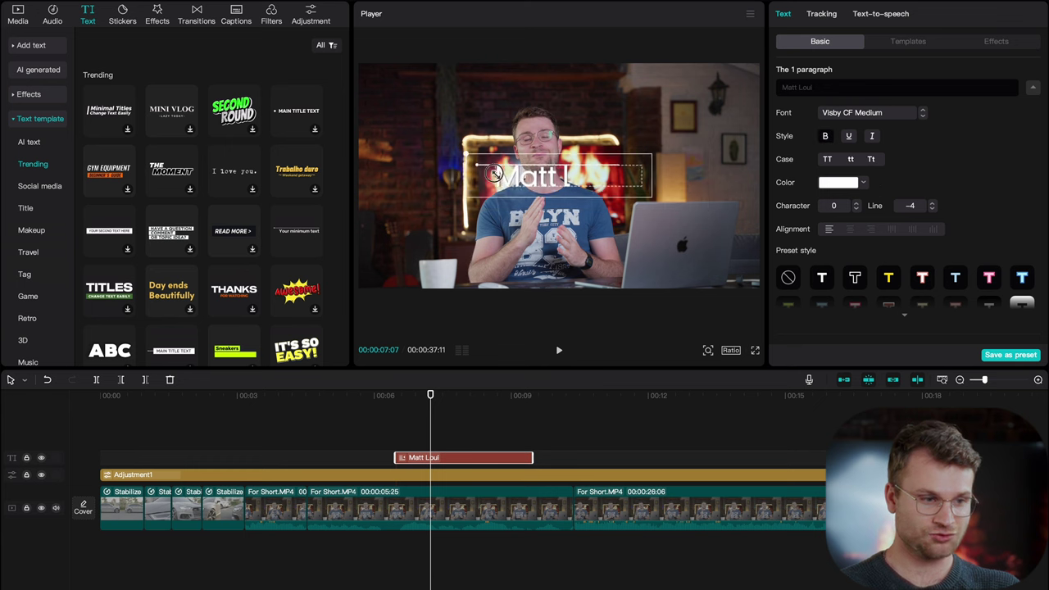
pyautogui.moveTo(518, 181); pyautogui.dragTo(648, 282)
pyautogui.click(393, 429)
pyautogui.press('space')
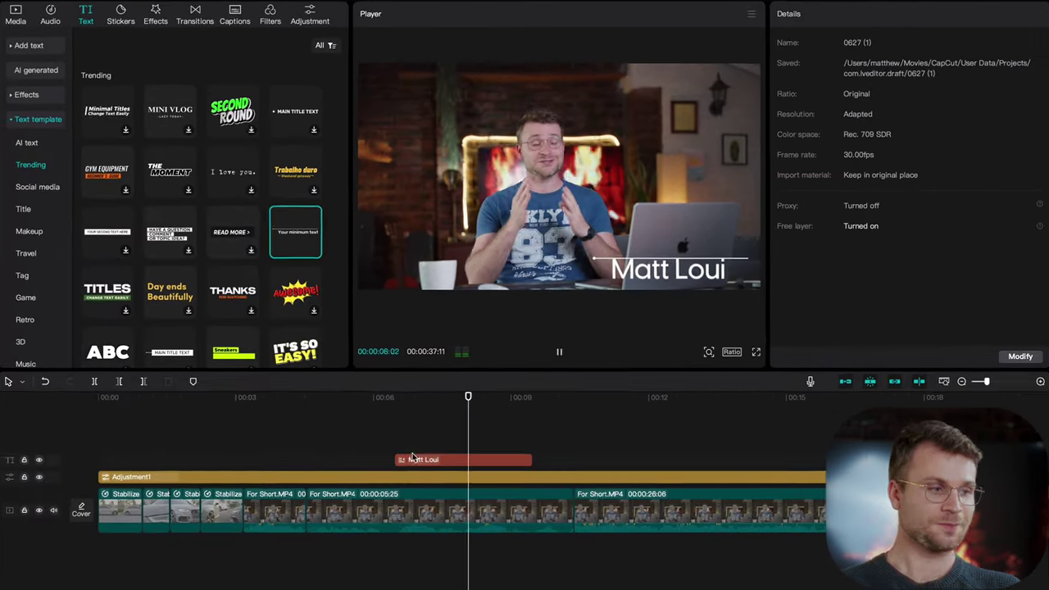
pyautogui.press('space')
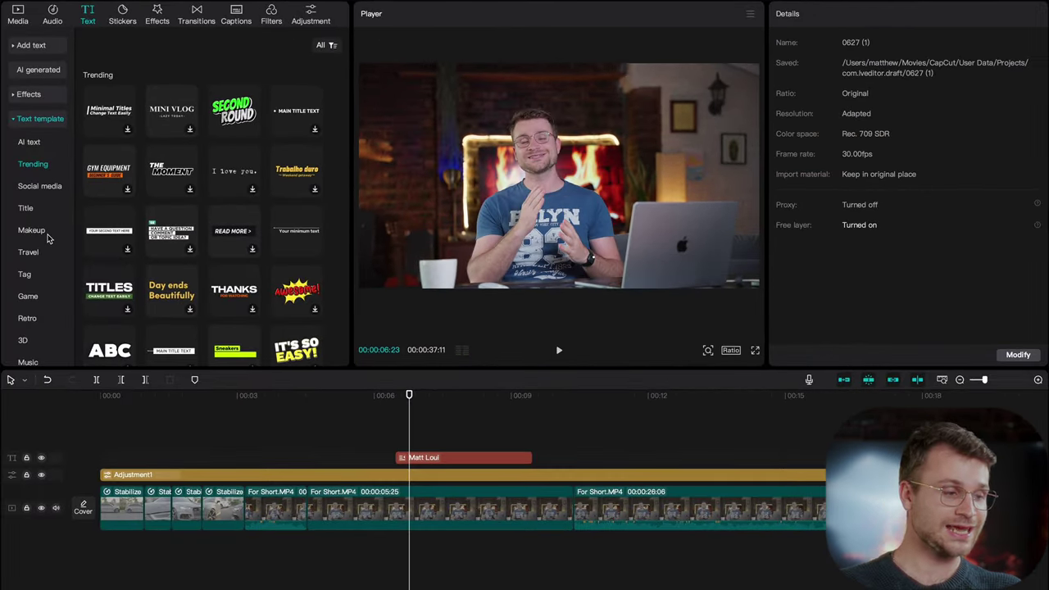
pyautogui.scroll(-2, 47, 305)
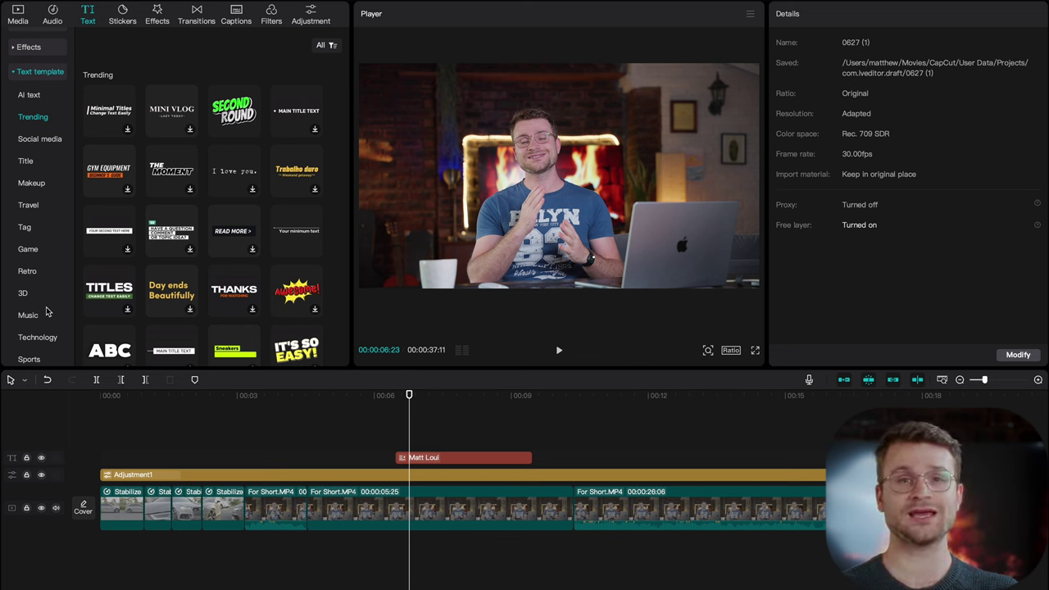
pyautogui.scroll(2, 47, 123)
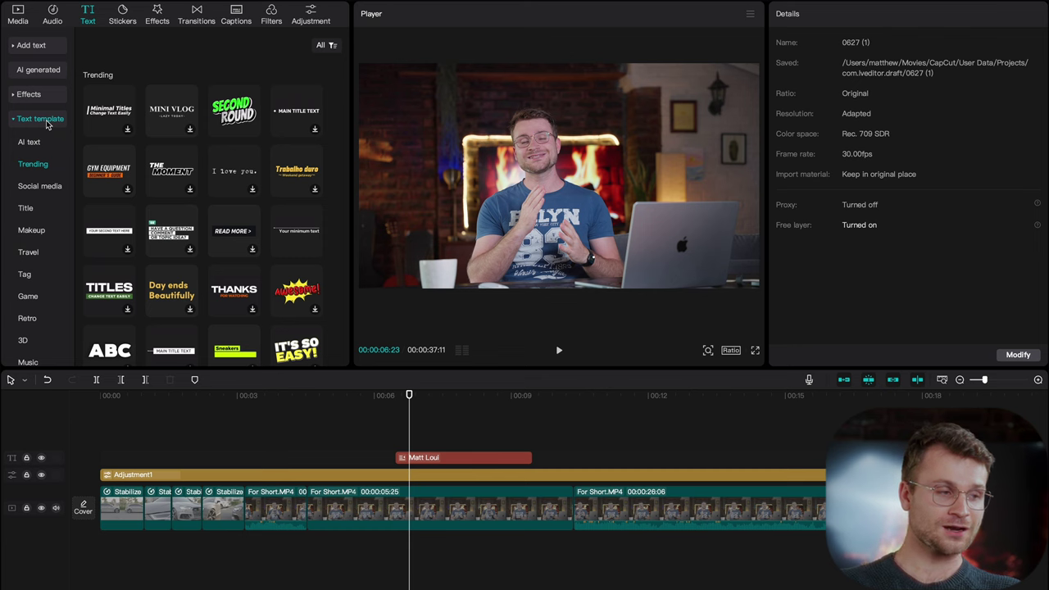
# Open AI generated text and browse the Showcase of example styles, then close it
pyautogui.click(37, 70)
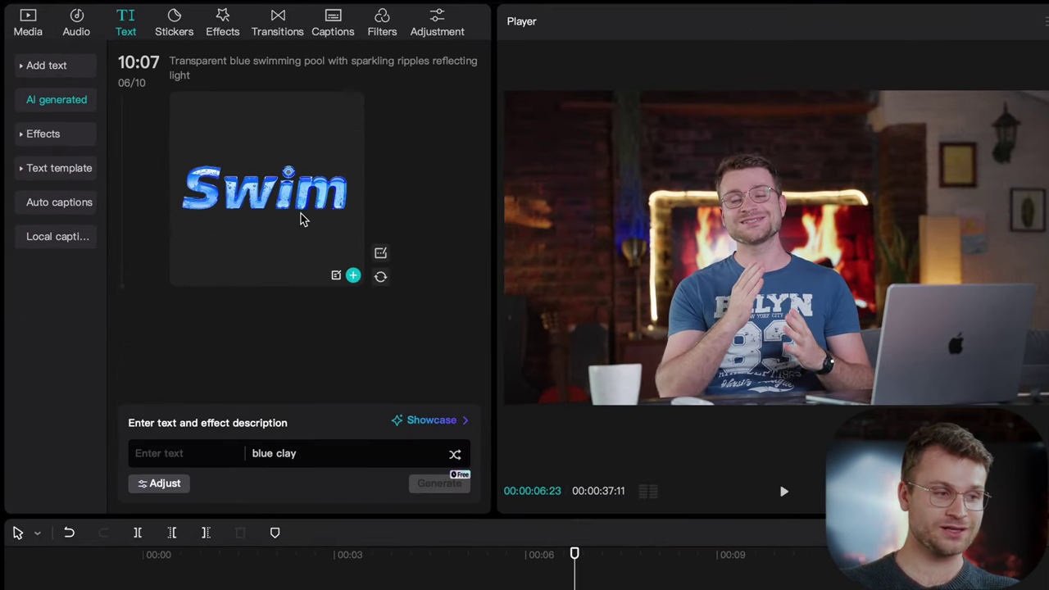
pyautogui.scroll(1, 301, 220)
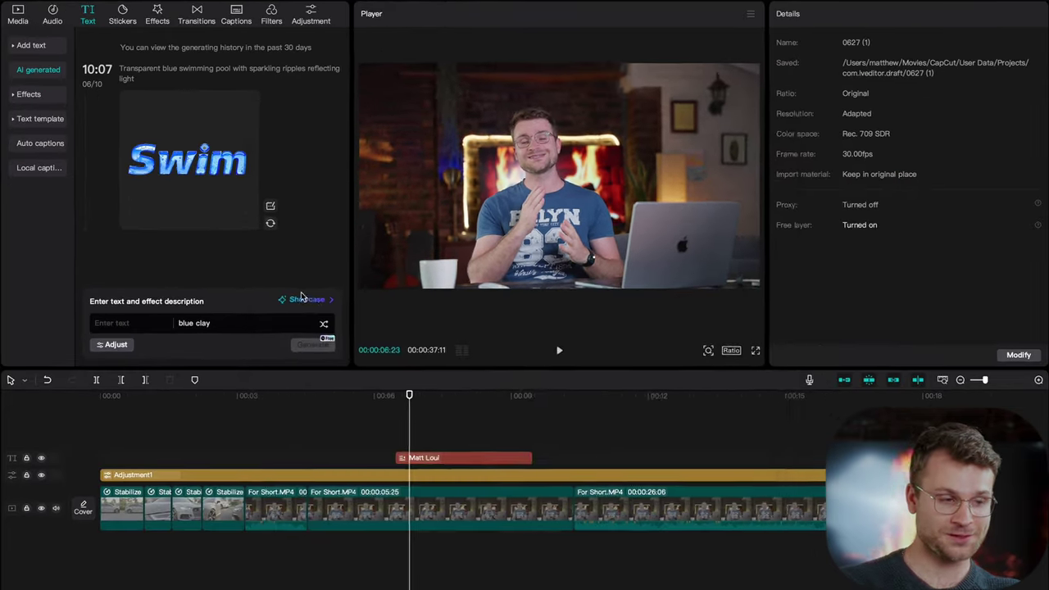
pyautogui.click(431, 419)
pyautogui.scroll(-5, 963, 589)
pyautogui.scroll(-5, 651, 436)
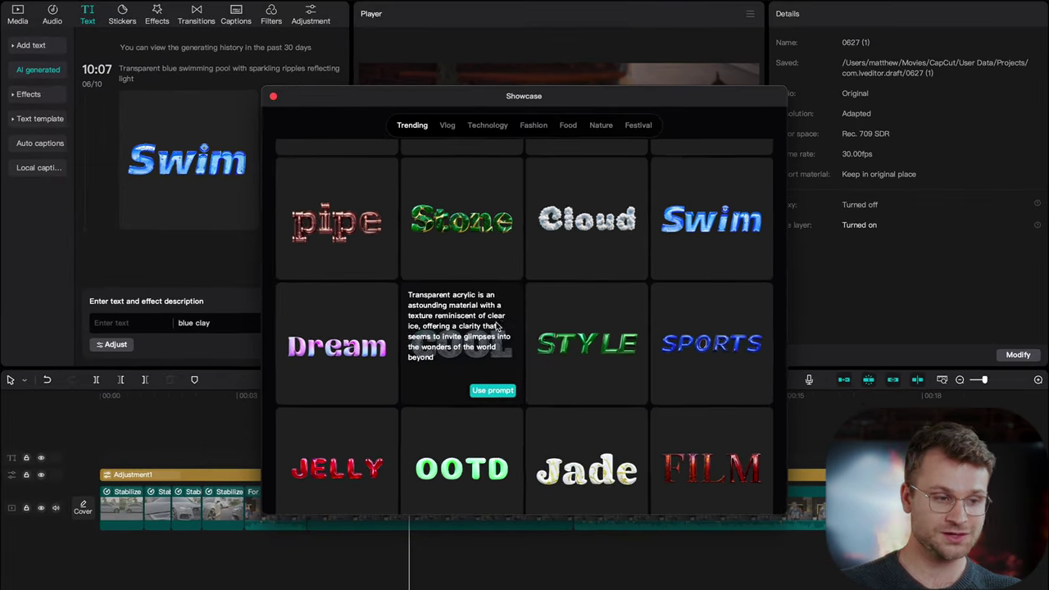
pyautogui.scroll(-10, 567, 423)
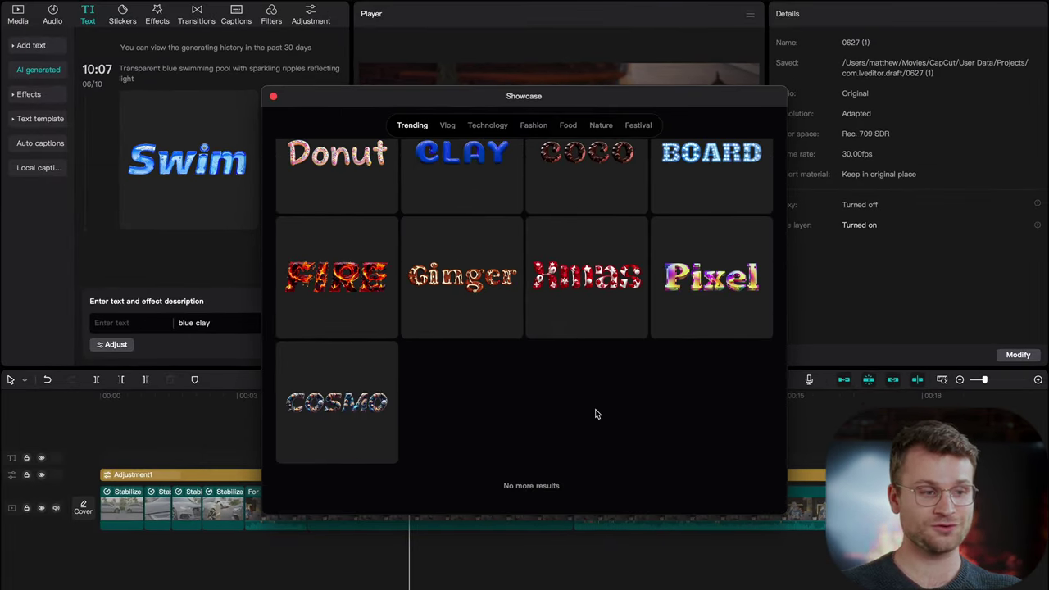
pyautogui.click(273, 96)
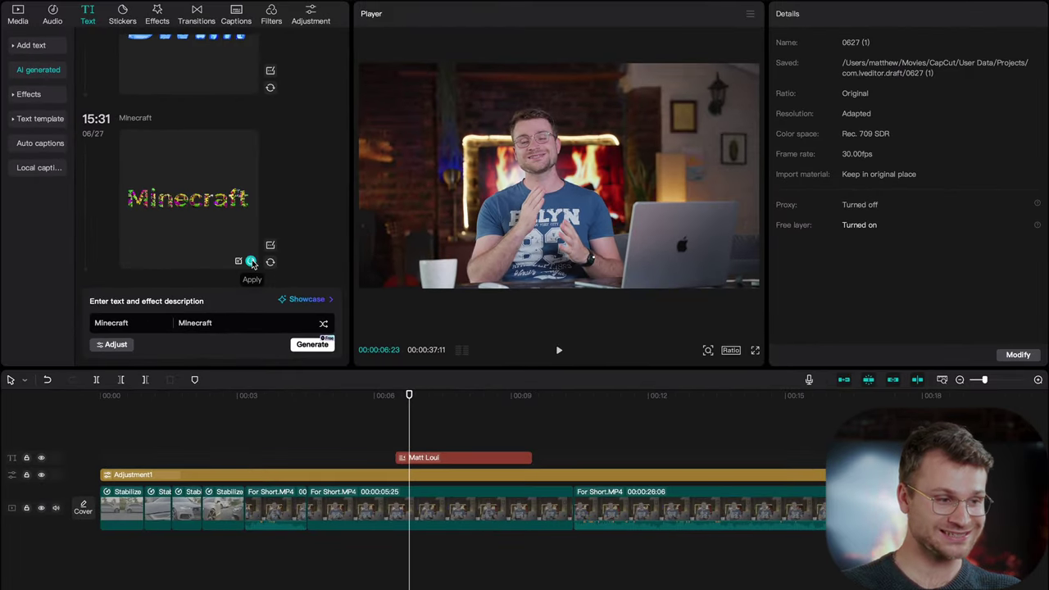
# Apply the Minecraft AI text, move its clip to about 9 seconds, and enlarge it across the frame
pyautogui.click(252, 262)
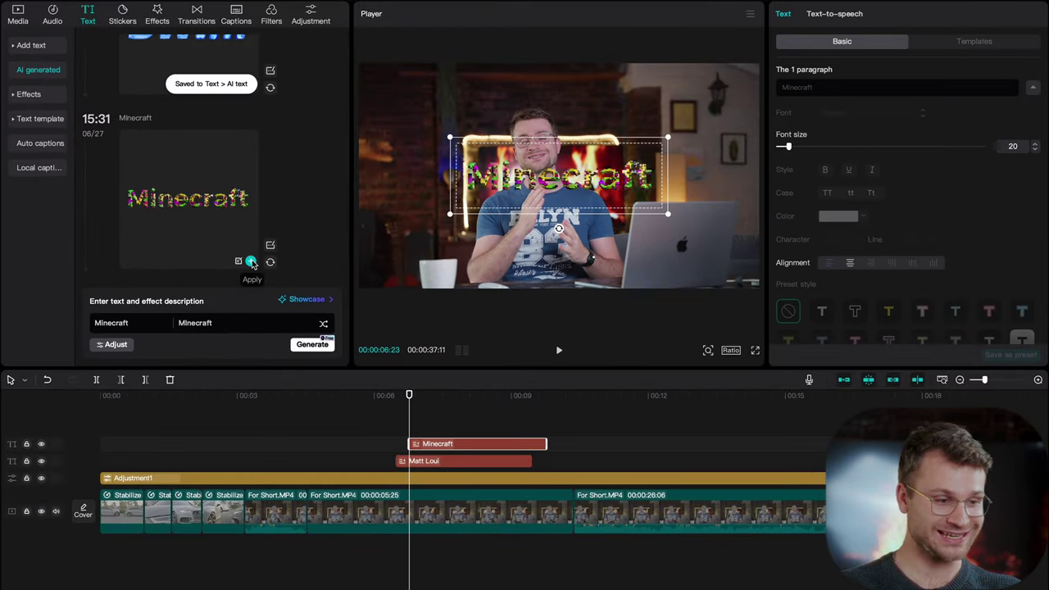
pyautogui.moveTo(470, 442); pyautogui.dragTo(599, 446)
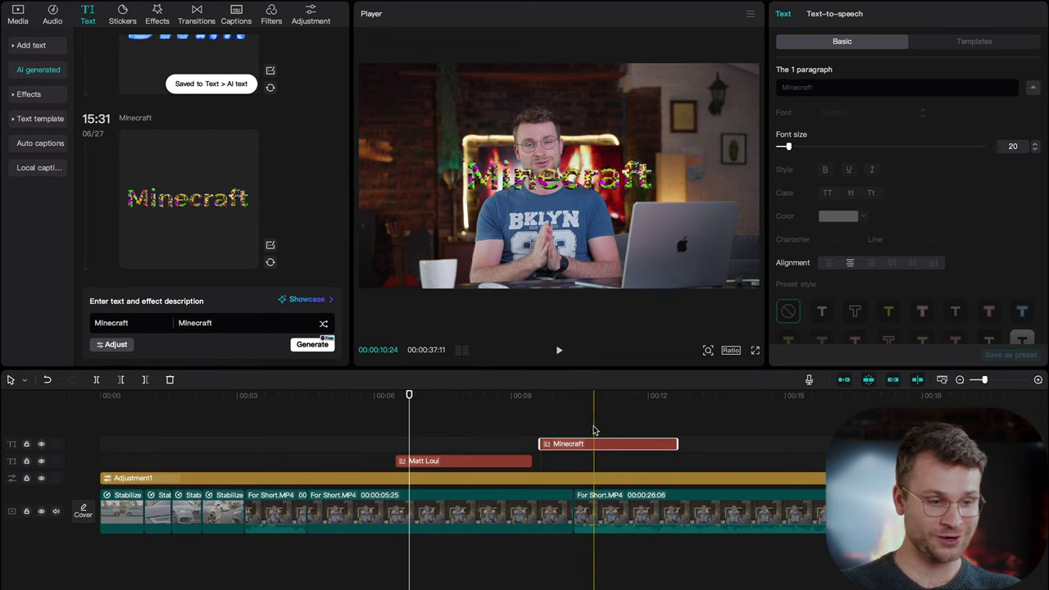
pyautogui.click(594, 432)
pyautogui.click(597, 443)
pyautogui.moveTo(671, 137); pyautogui.dragTo(811, 77)
pyautogui.moveTo(947, 10); pyautogui.dragTo(937, 11)
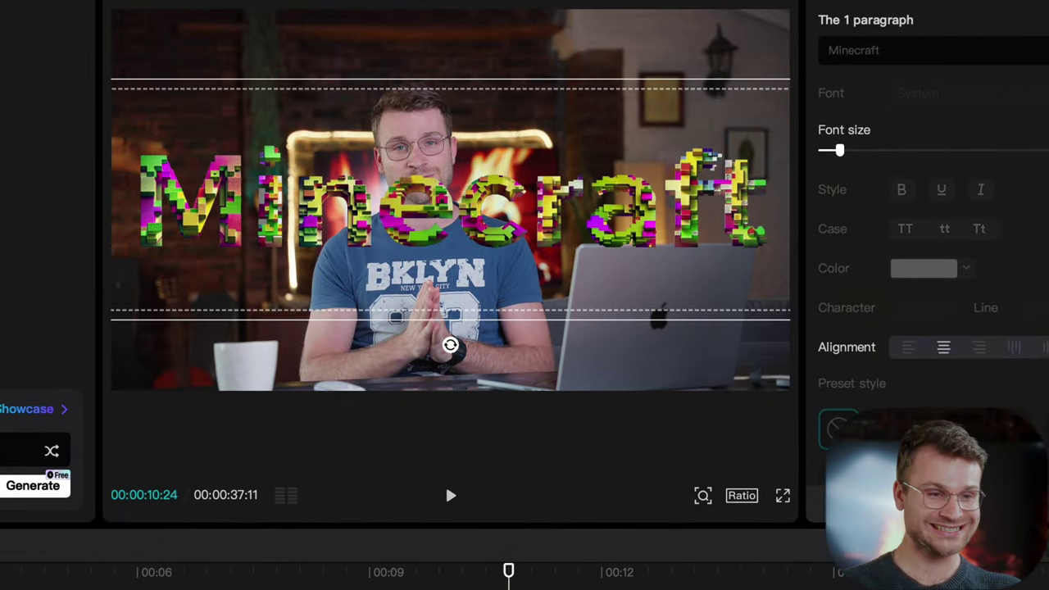
# Make the Minecraft clip a compound clip with alt+G and give it the Kira Magic intro
pyautogui.click(605, 444)
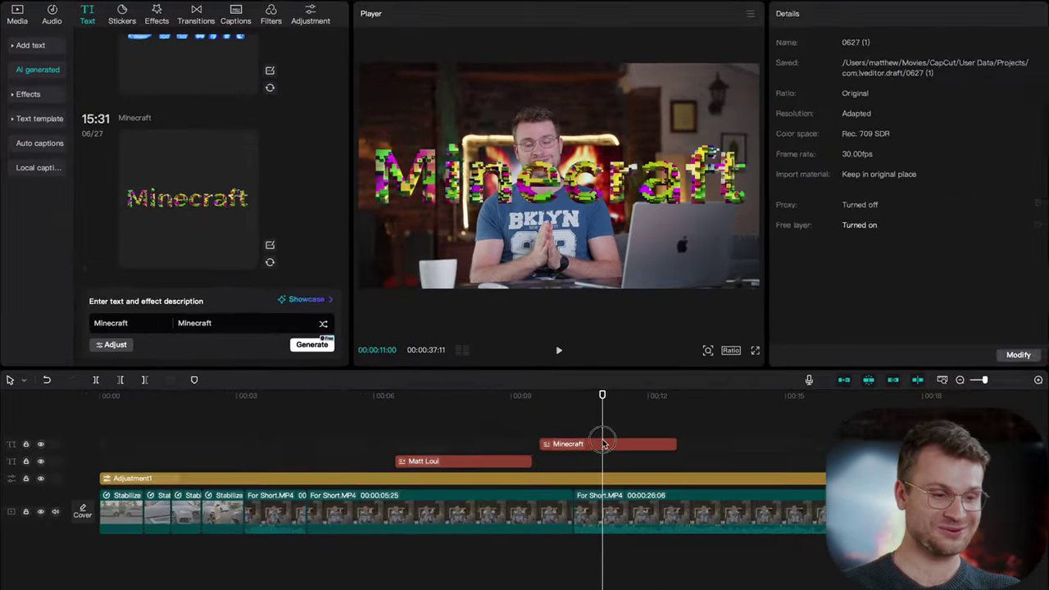
pyautogui.hotkey('alt', 'g')
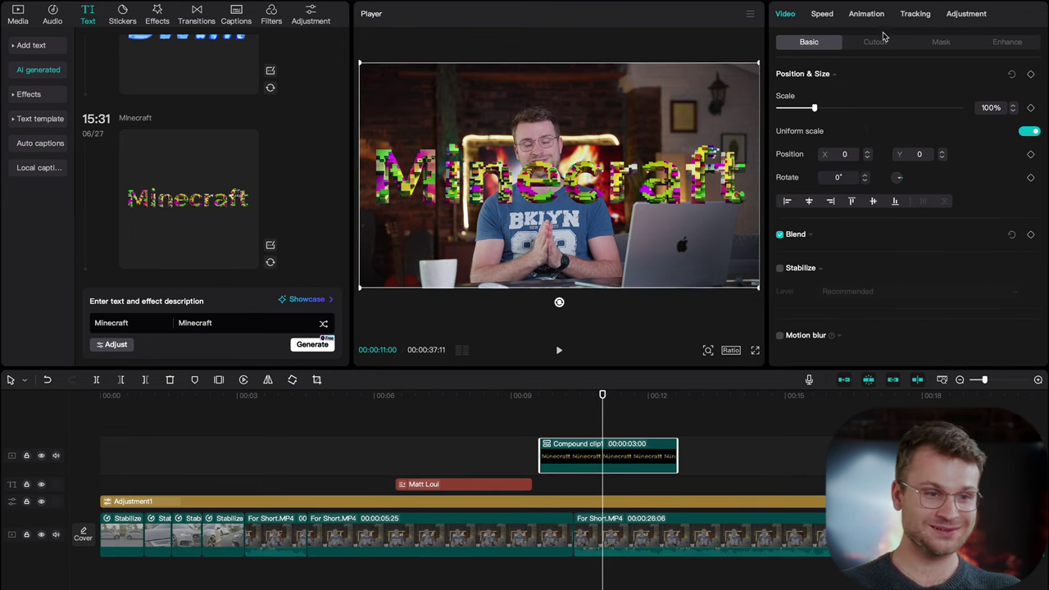
pyautogui.click(867, 13)
pyautogui.scroll(-1, 910, 245)
pyautogui.click(788, 114)
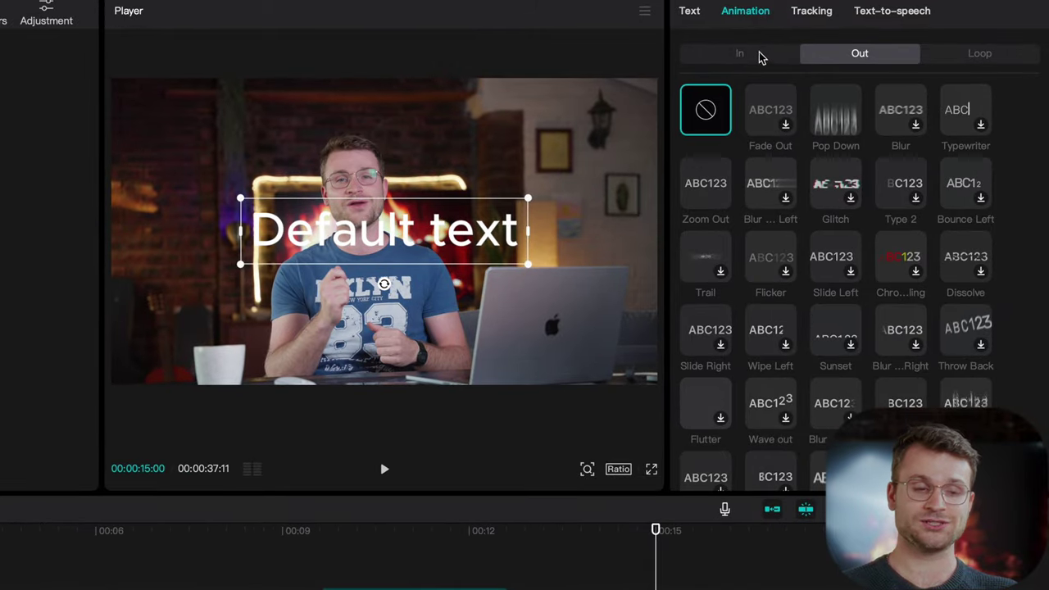
# Move the Default text to the top right and lengthen its Pop Up entrance animation
pyautogui.click(759, 55)
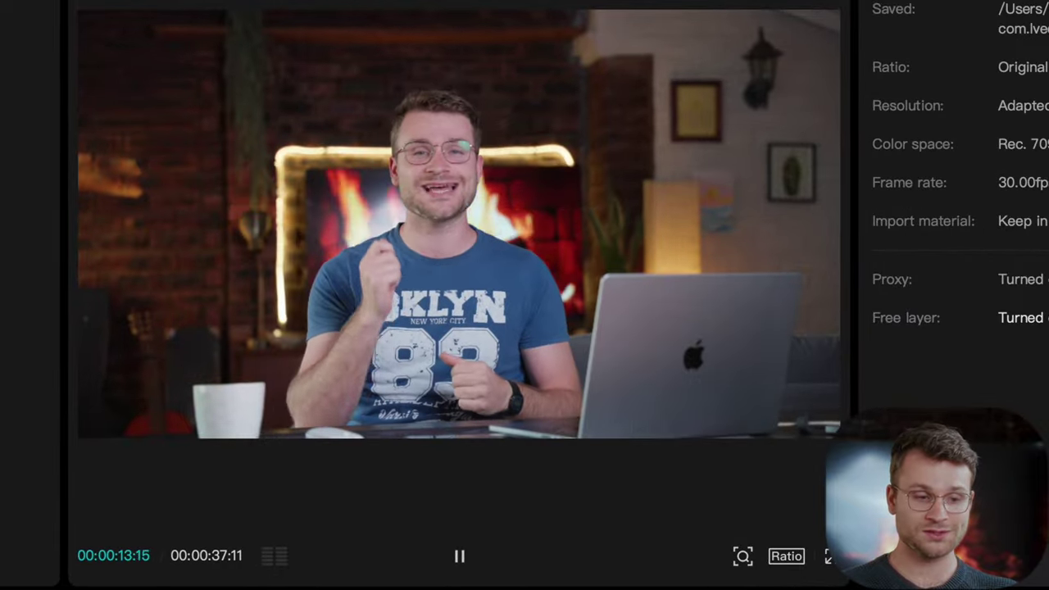
pyautogui.click(529, 229)
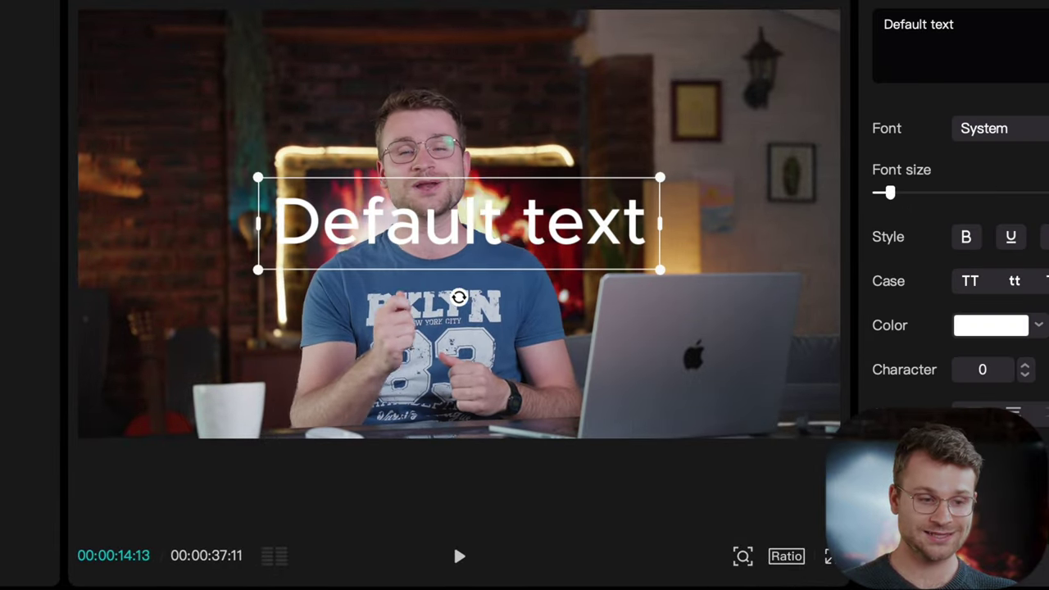
pyautogui.moveTo(620, 78); pyautogui.dragTo(696, 71)
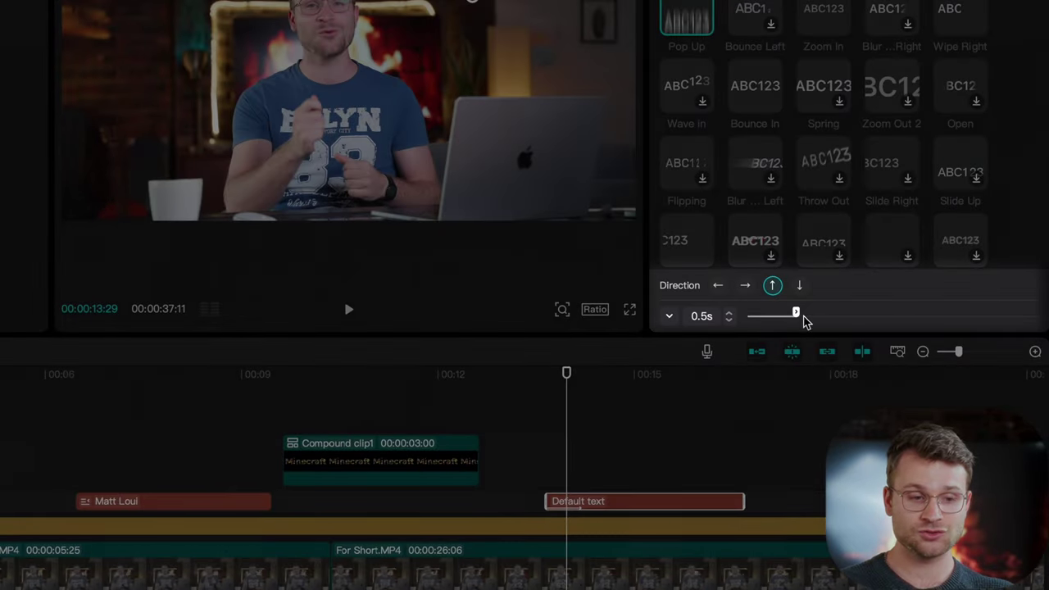
pyautogui.moveTo(797, 314); pyautogui.dragTo(856, 319)
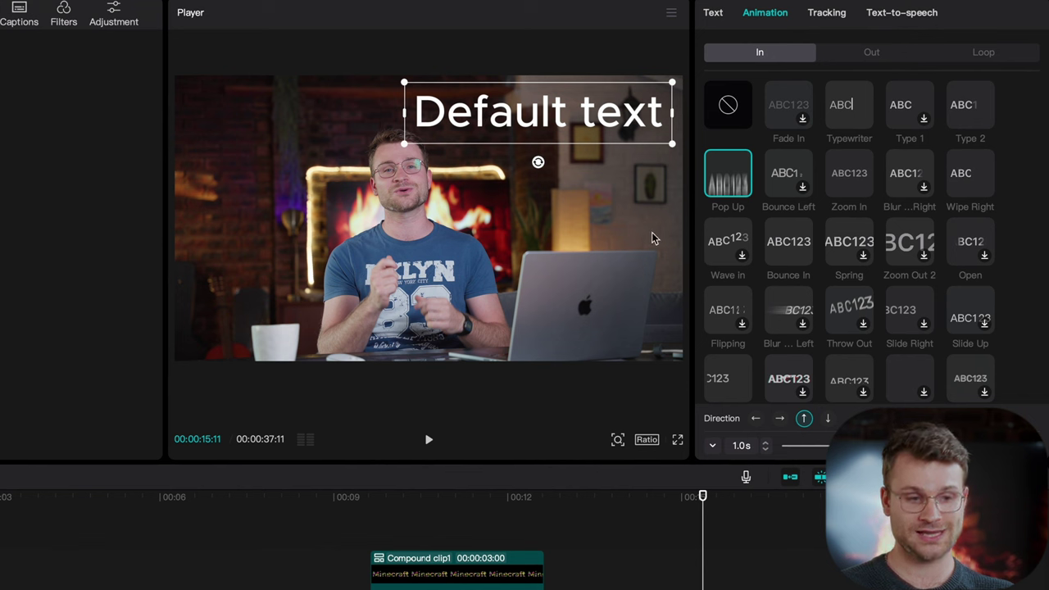
# Give the Default text a Pop Down exit animation and preview both animations
pyautogui.click(861, 54)
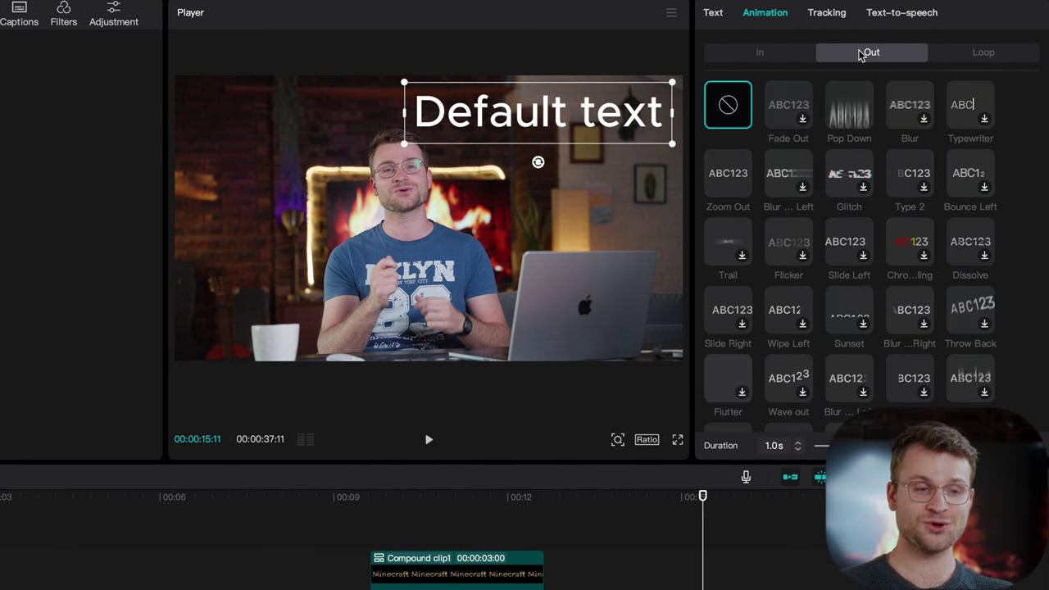
pyautogui.click(850, 117)
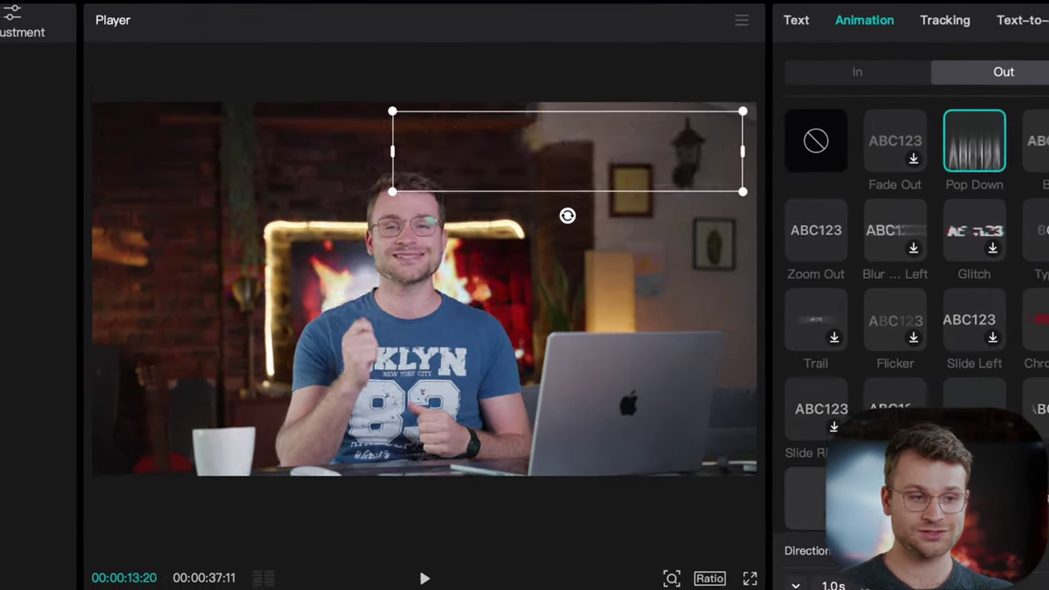
pyautogui.press('space')
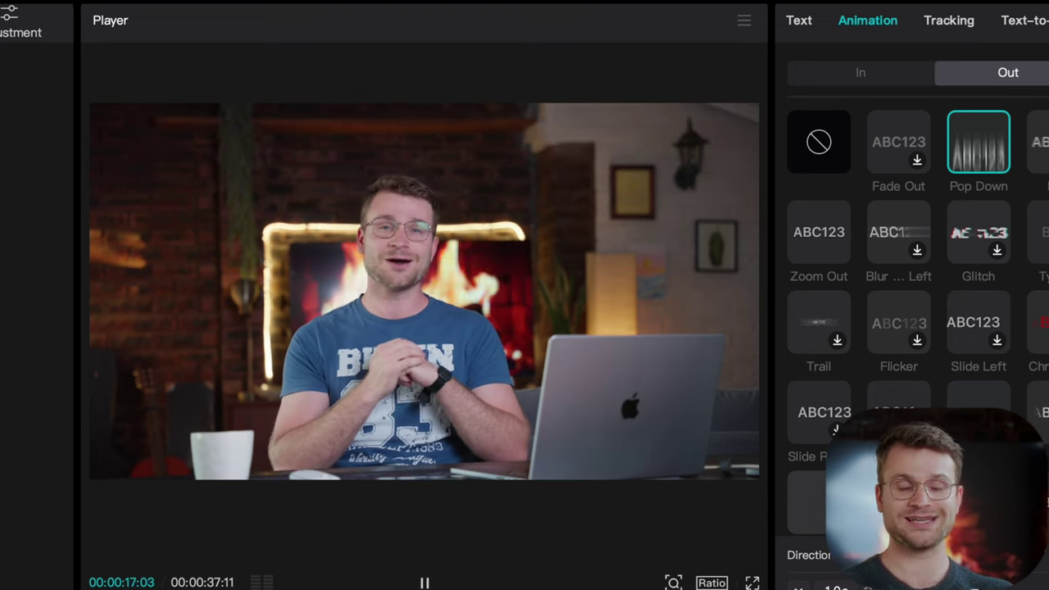
pyautogui.press('space')
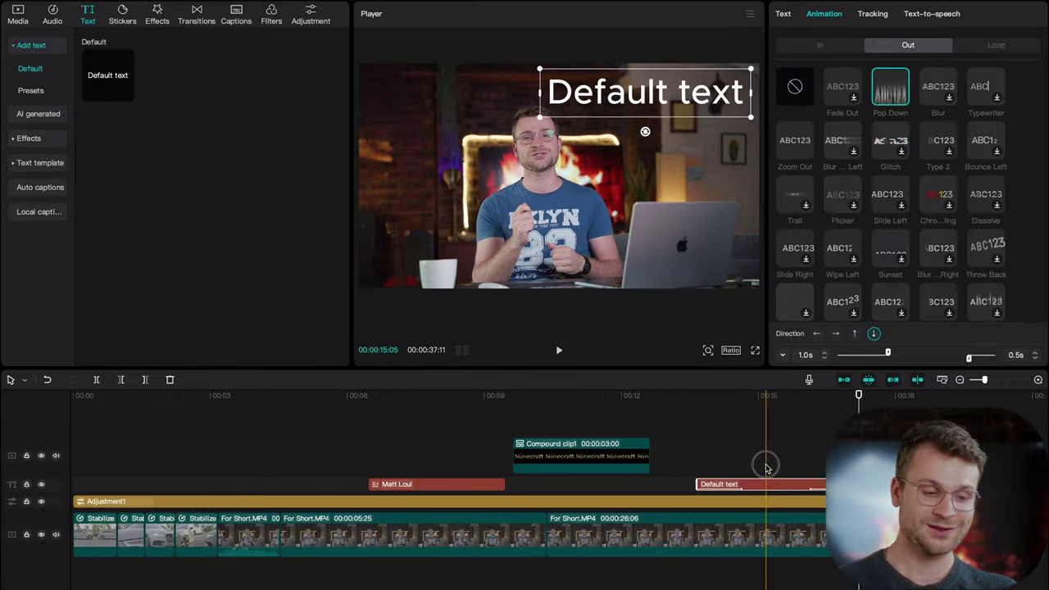
pyautogui.click(768, 484)
# Make the Default text Compound clip2 and turn on Motion blur (Blur 100, Blend 0)
pyautogui.click(769, 484)
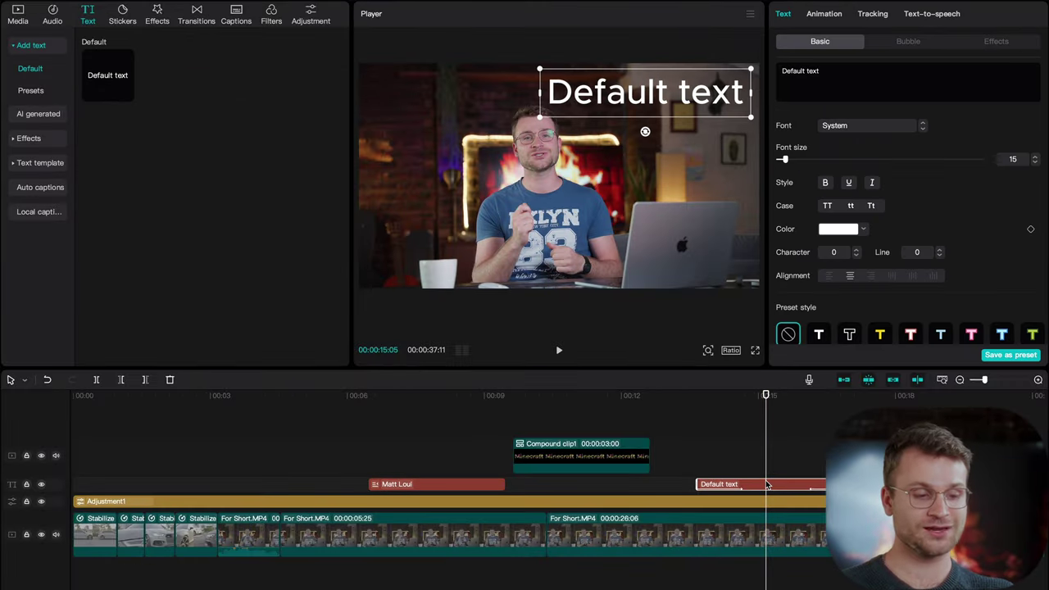
pyautogui.hotkey('alt', 'g')
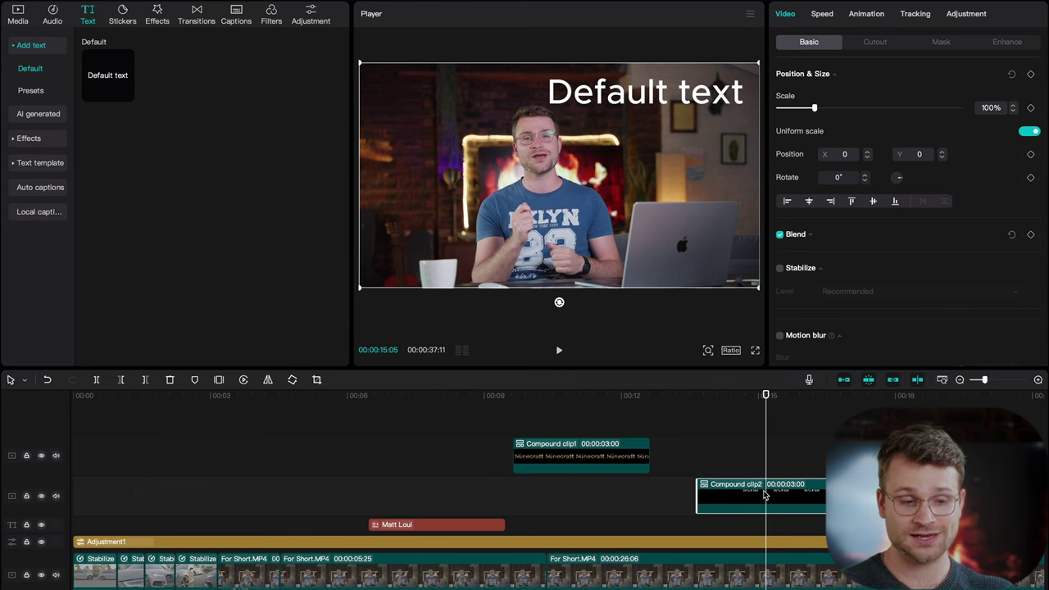
pyautogui.scroll(-5, 828, 348)
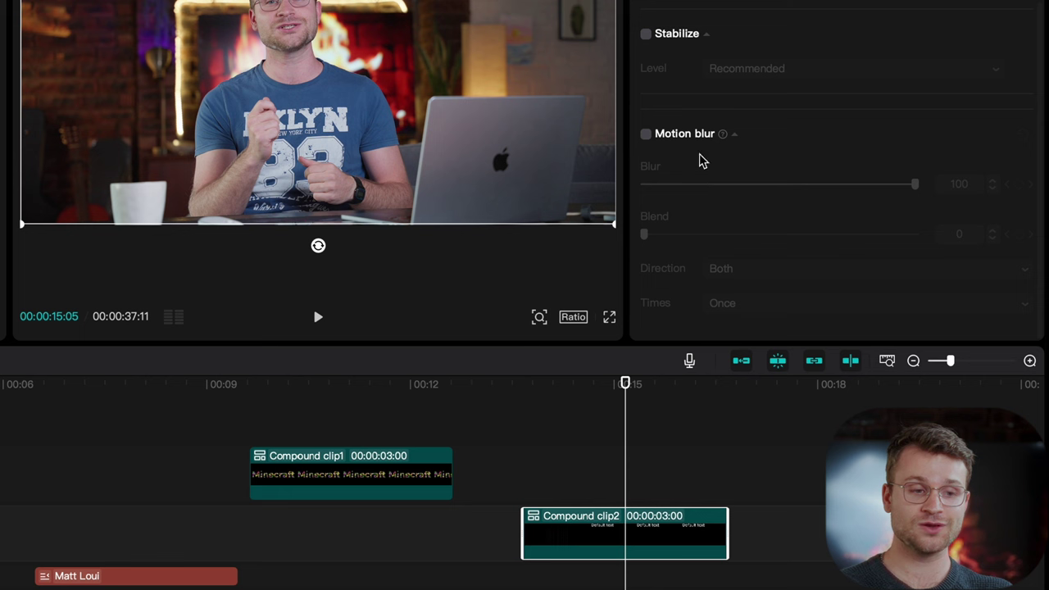
pyautogui.click(646, 134)
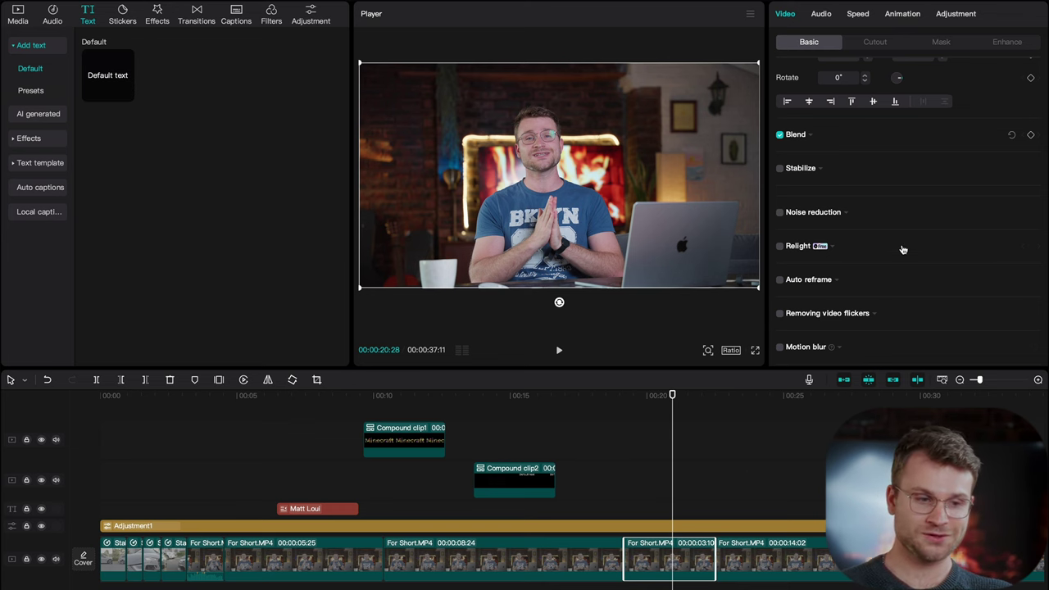
# Turn on Auto reframe for the For Short.MP4 clip at 9:16 and apply it
pyautogui.scroll(-1, 903, 249)
pyautogui.click(780, 243)
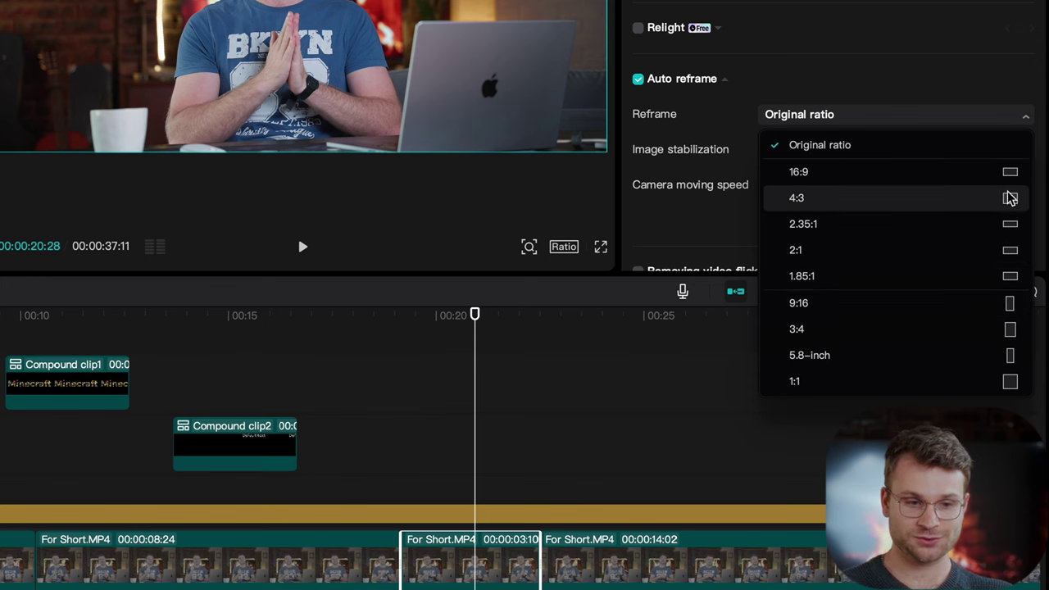
pyautogui.click(1011, 303)
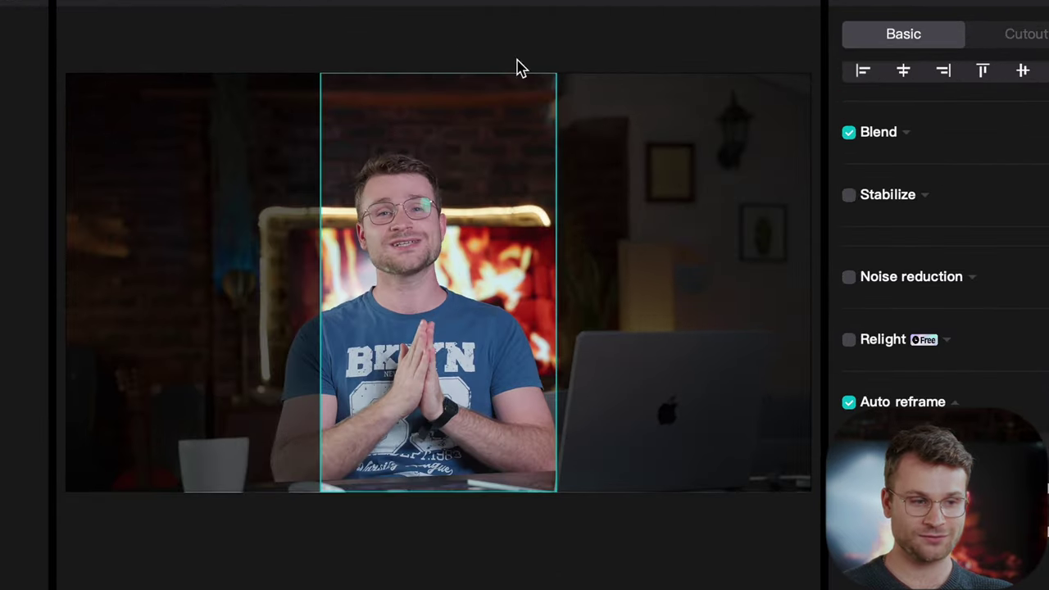
pyautogui.click(1017, 333)
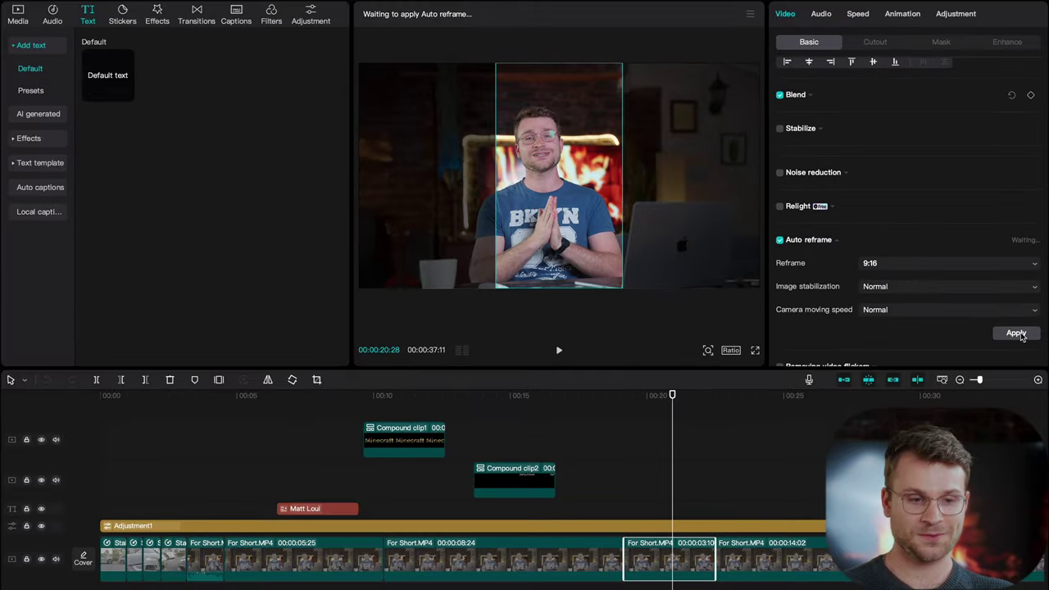
pyautogui.click(677, 520)
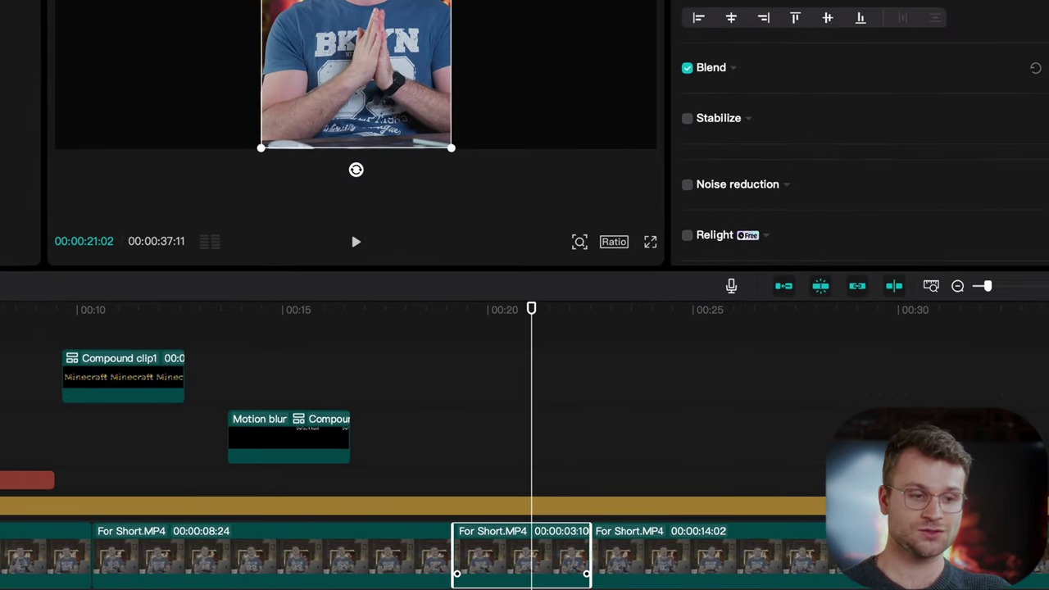
# Switch the canvas to 9:16 and copy the presenter's name title onto a new track near 00:20
pyautogui.click(736, 352)
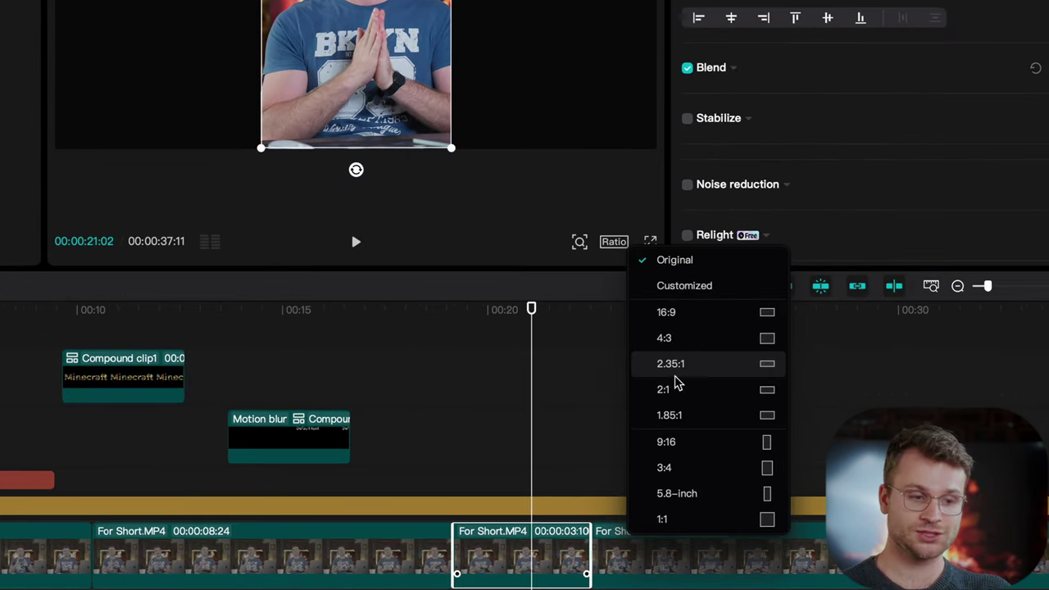
pyautogui.click(696, 440)
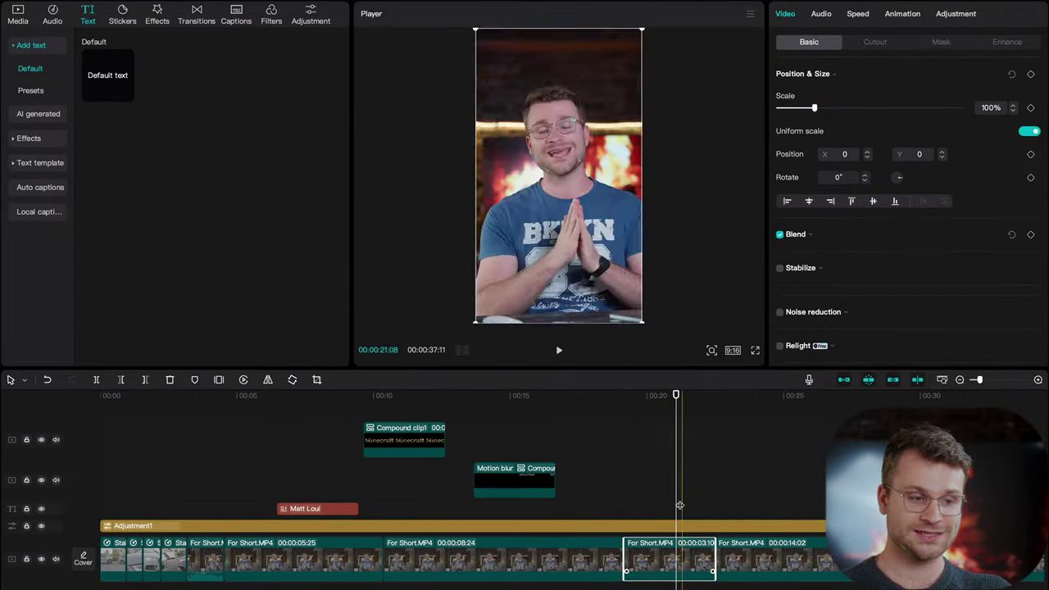
pyautogui.hotkey('ctrl', 'v')
pyautogui.moveTo(550, 514); pyautogui.dragTo(668, 502)
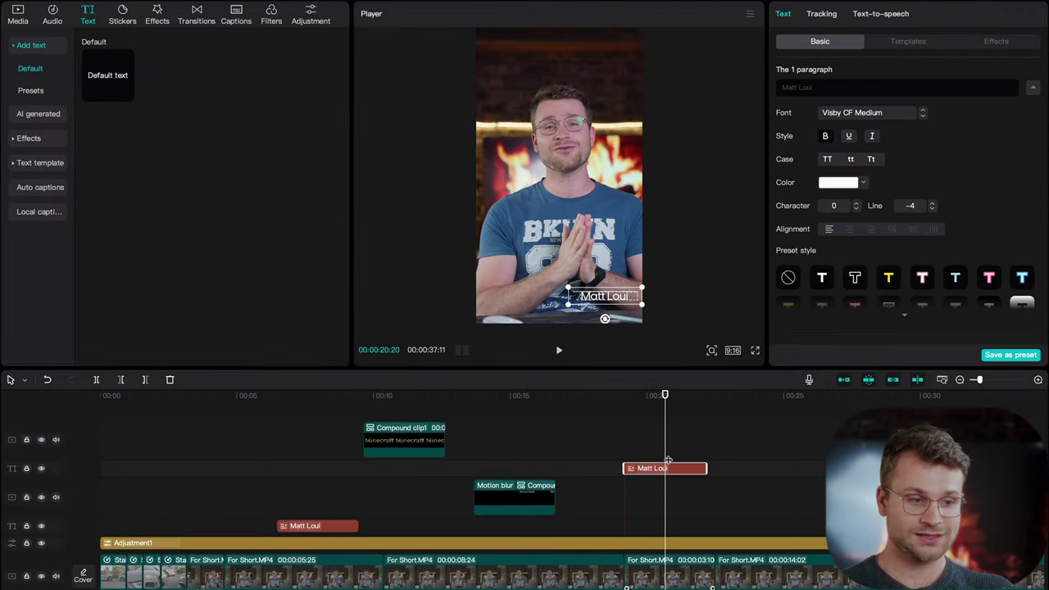
pyautogui.click(669, 468)
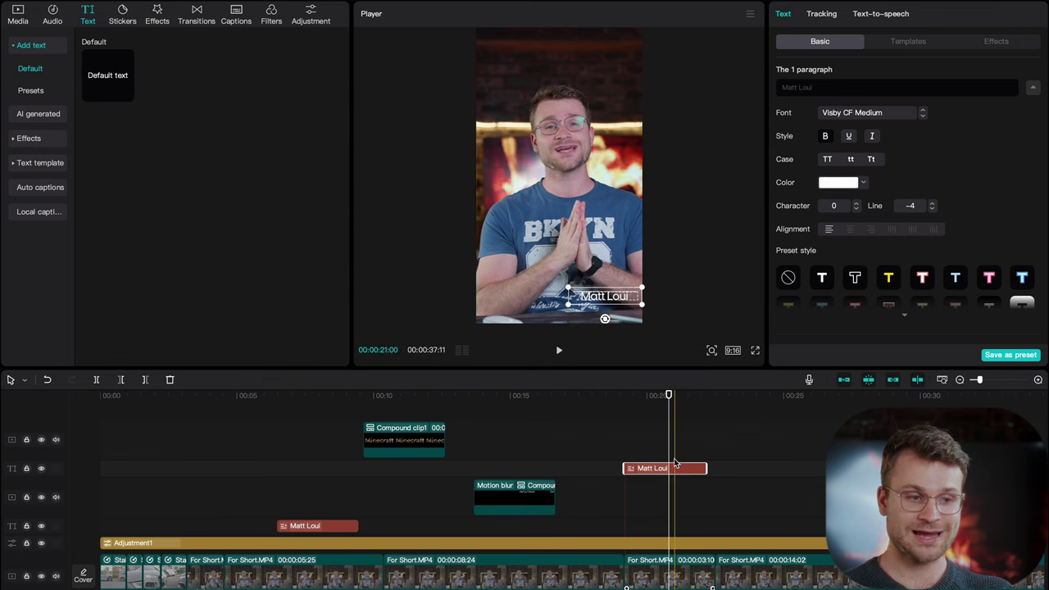
pyautogui.click(673, 471)
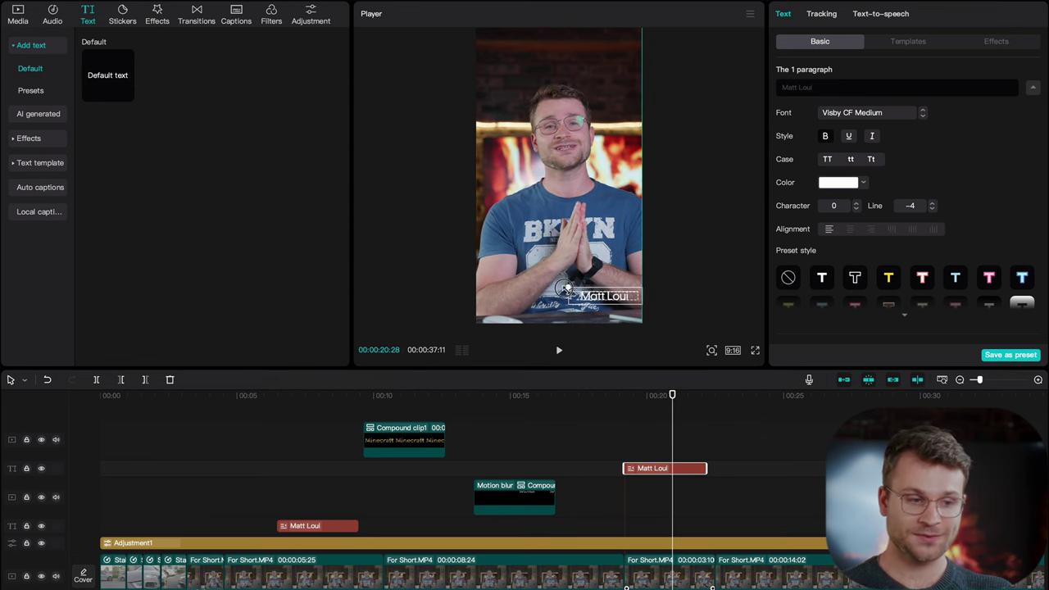
pyautogui.click(566, 288)
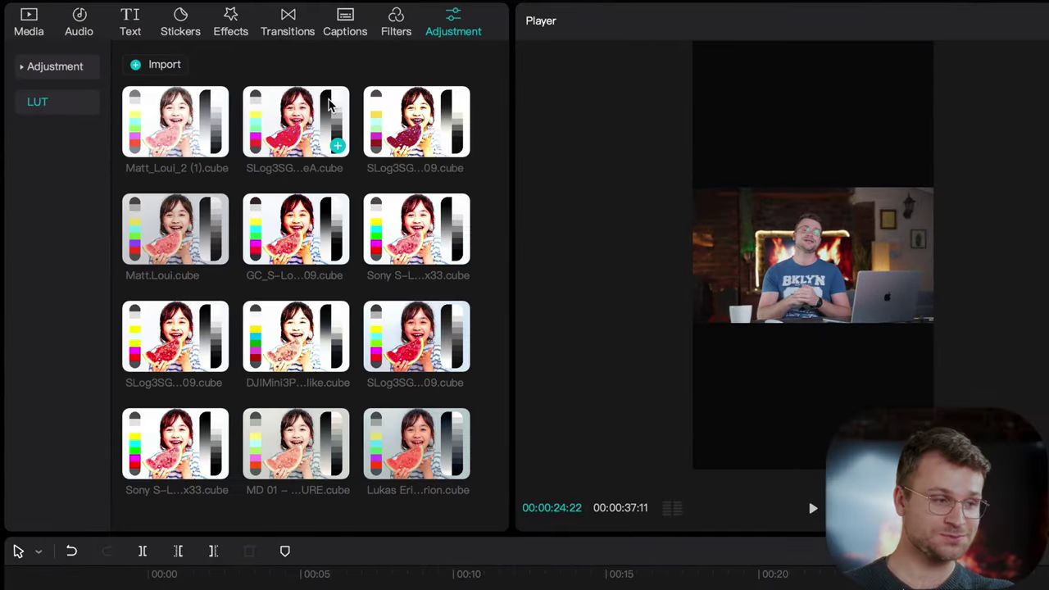
# Import the Matt_Loui_2 (1).cube LUT and browse the LUT list on the last For Short.MP4 clip
pyautogui.click(143, 67)
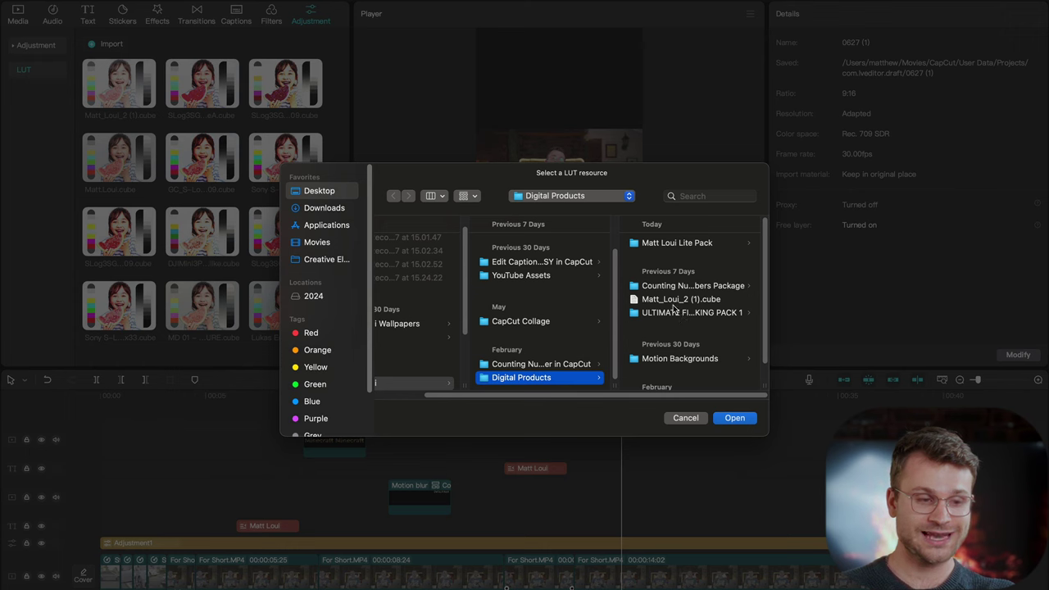
pyautogui.click(674, 300)
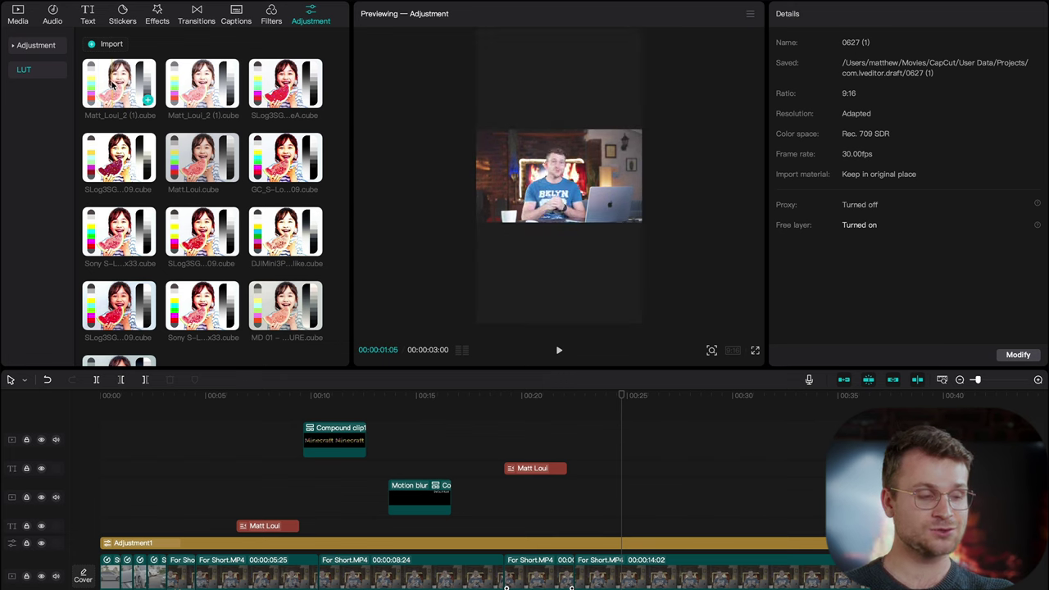
pyautogui.click(677, 566)
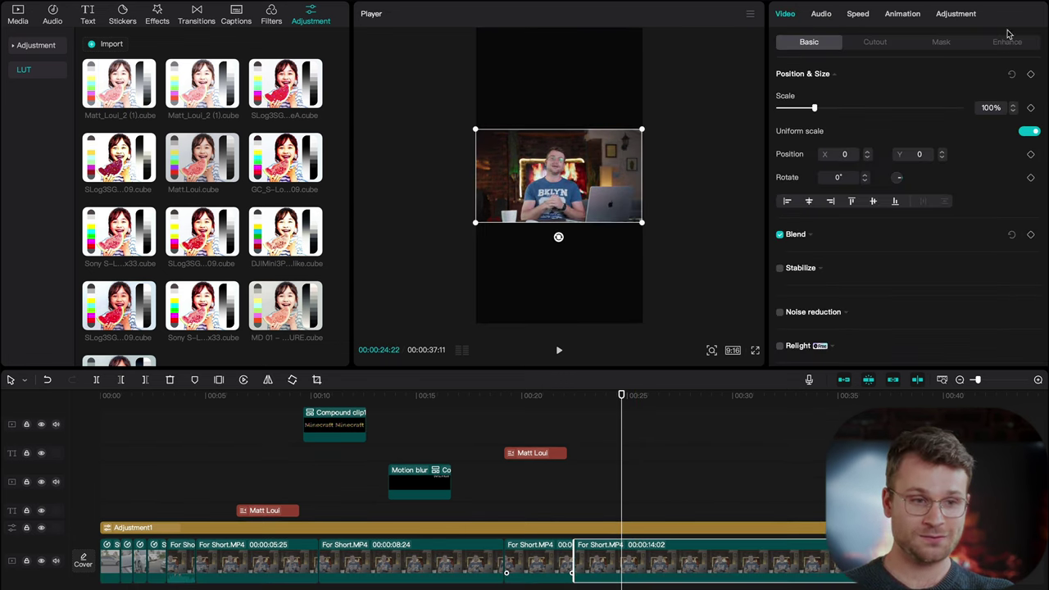
pyautogui.click(963, 16)
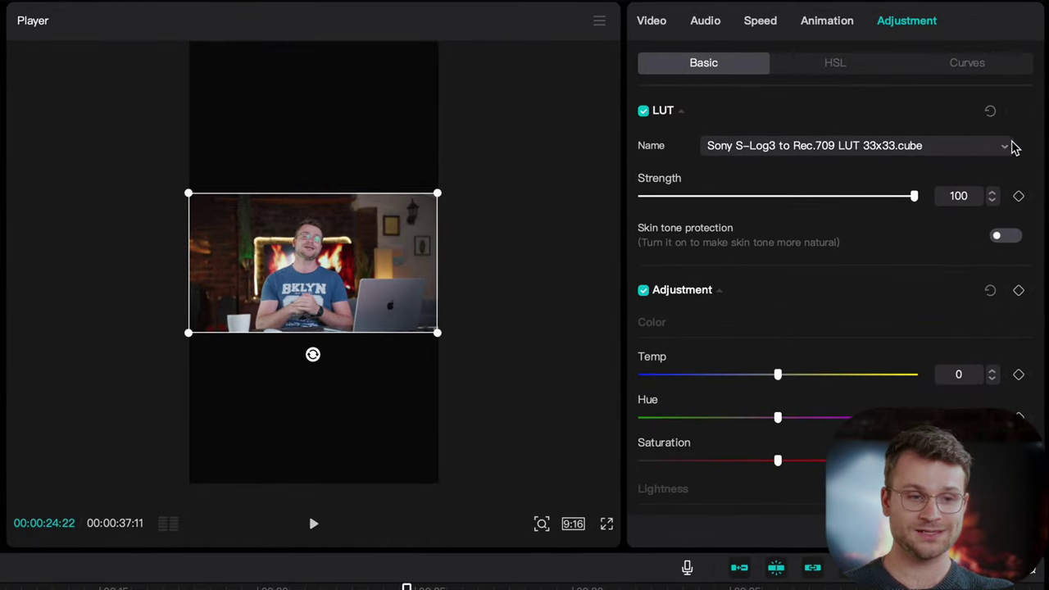
pyautogui.click(1010, 146)
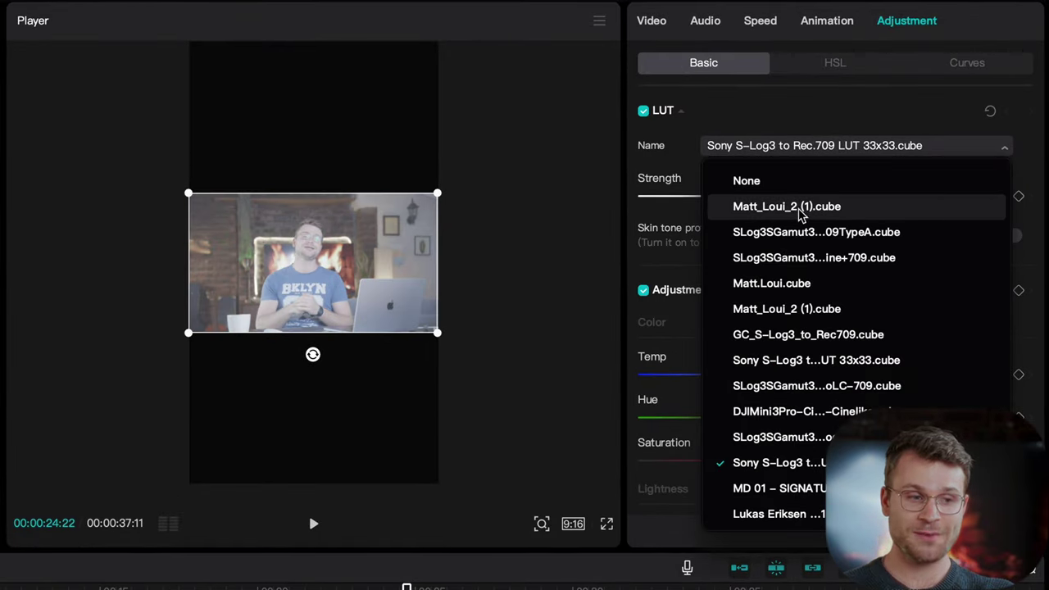
pyautogui.press('Escape')
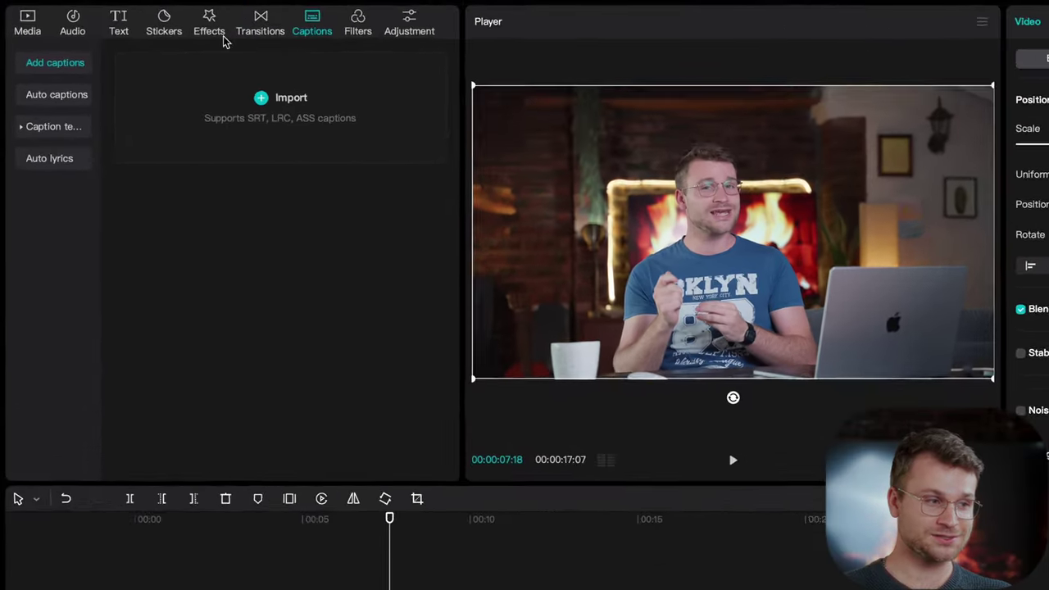
# Open Auto captions and set the spoken language to English
pyautogui.click(40, 69)
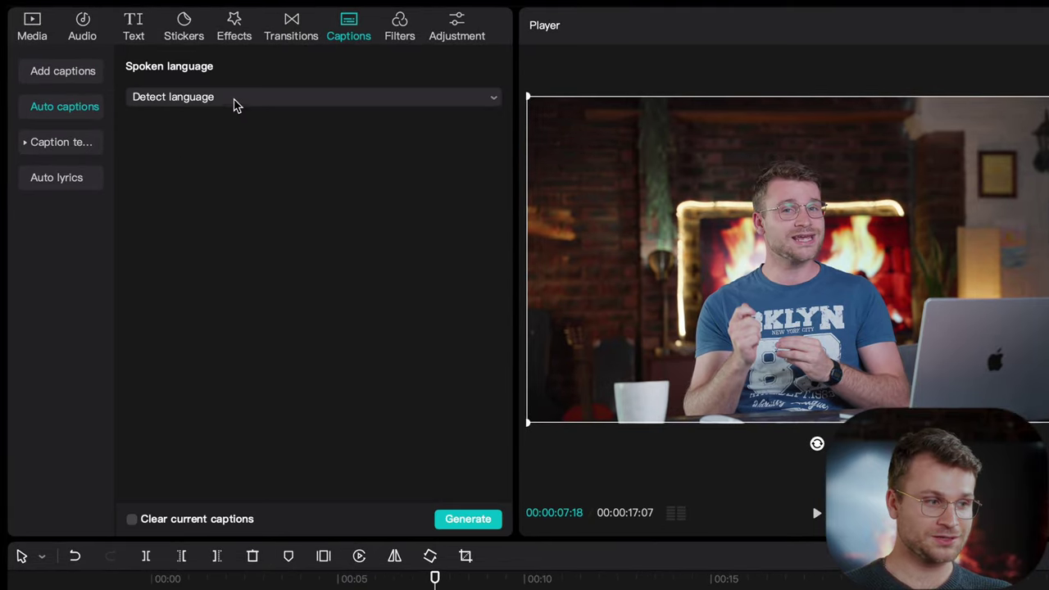
pyautogui.click(236, 100)
pyautogui.scroll(-2, 242, 247)
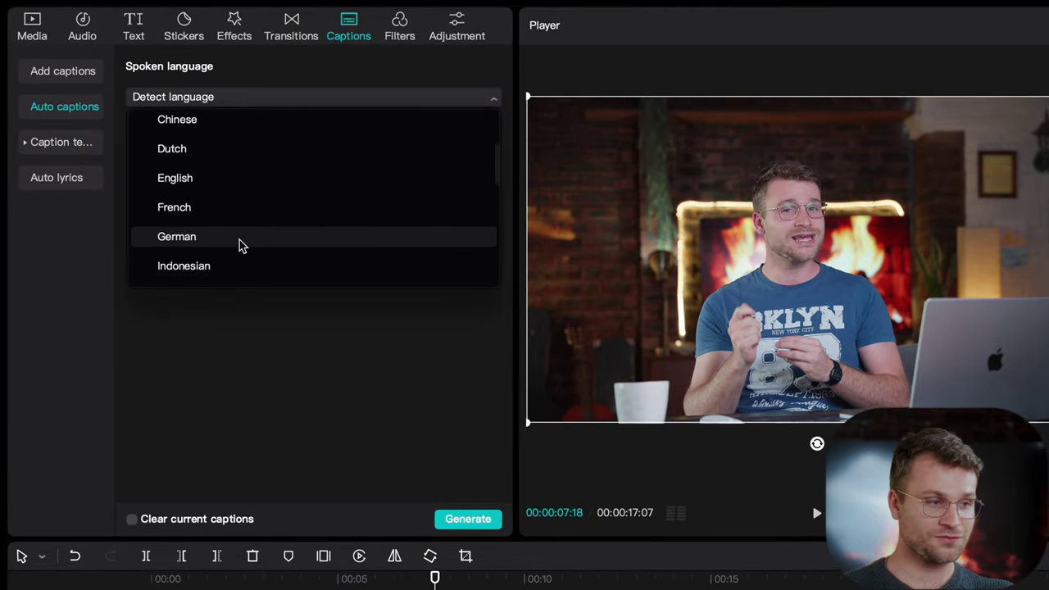
pyautogui.click(186, 180)
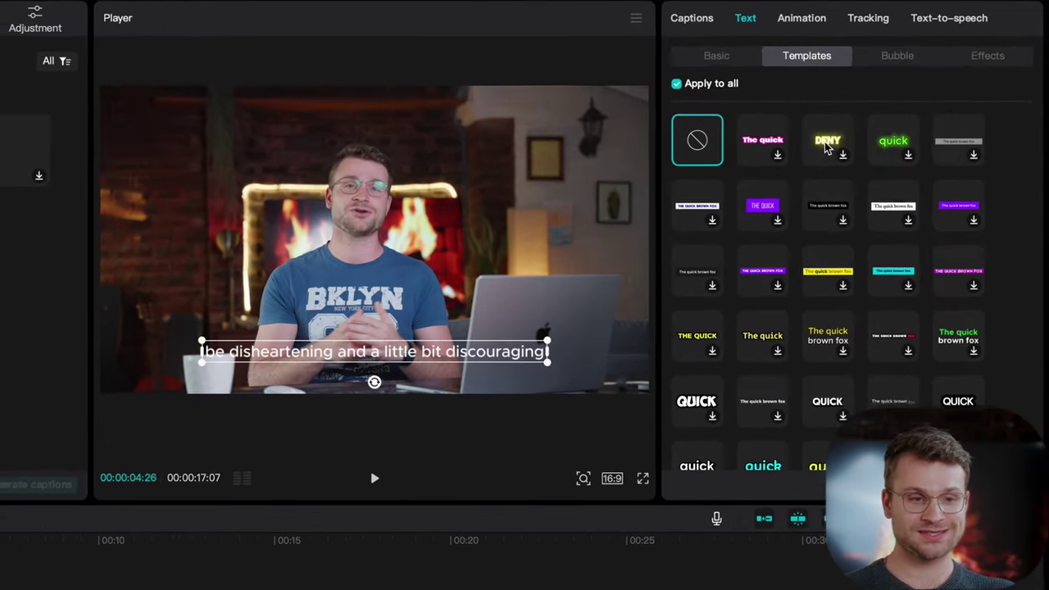
# Apply the DENY template to all captions, then browse the Emphasis and Trending caption templates
pyautogui.click(885, 110)
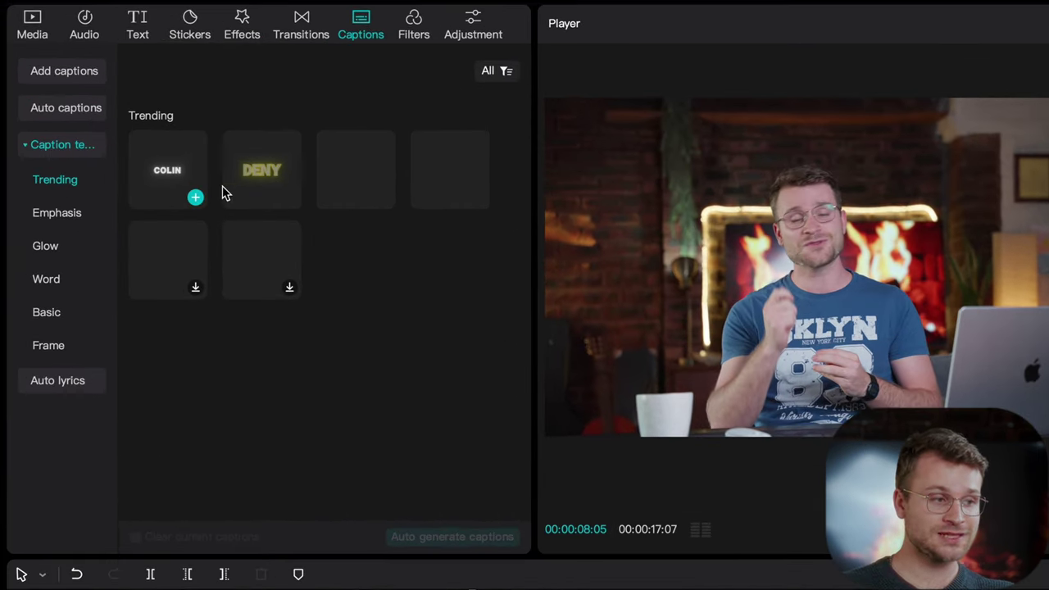
pyautogui.click(59, 213)
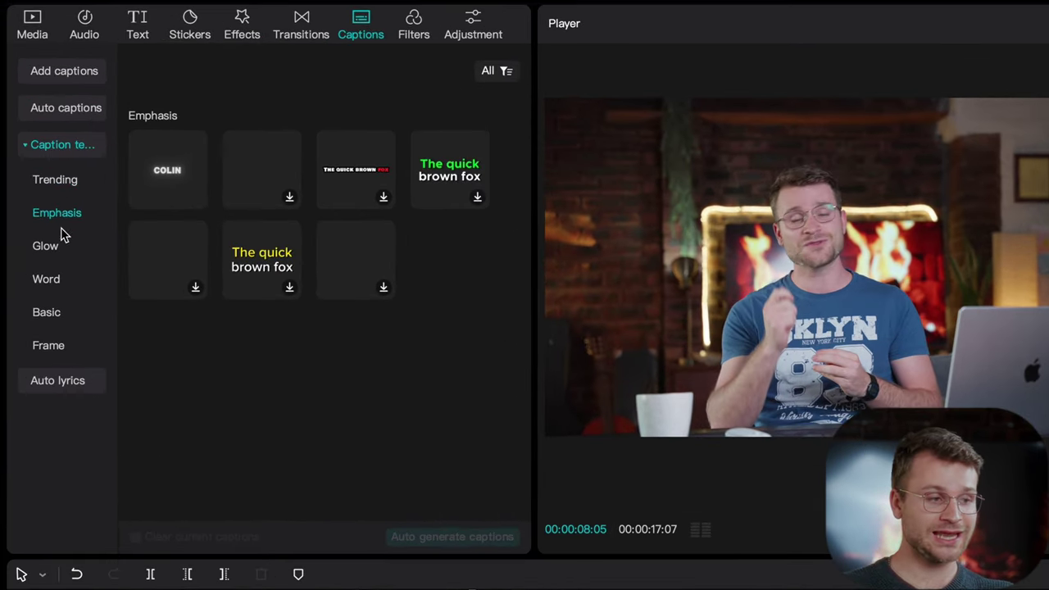
pyautogui.click(65, 188)
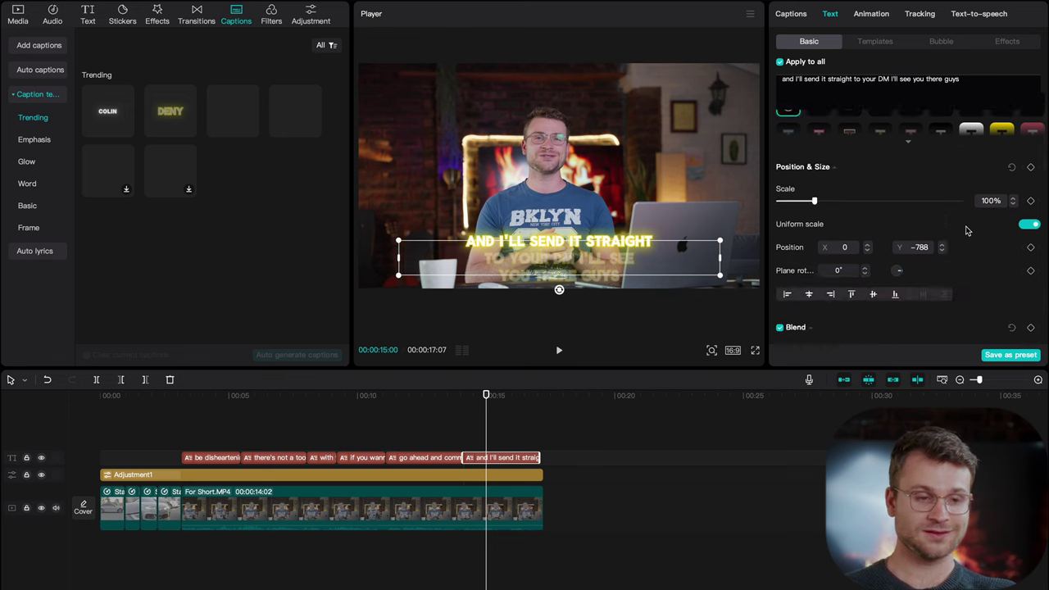
# Break caption 1 after 'and' into 'be disheartening and' and 'a little bit discouraging', then play it back
pyautogui.scroll(-4, 965, 231)
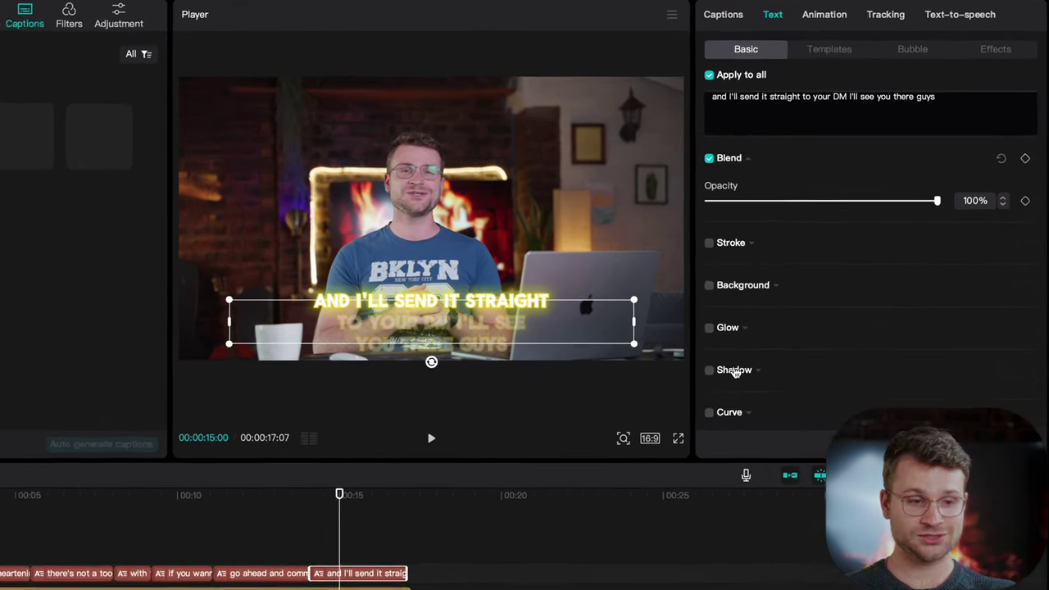
pyautogui.scroll(4, 792, 344)
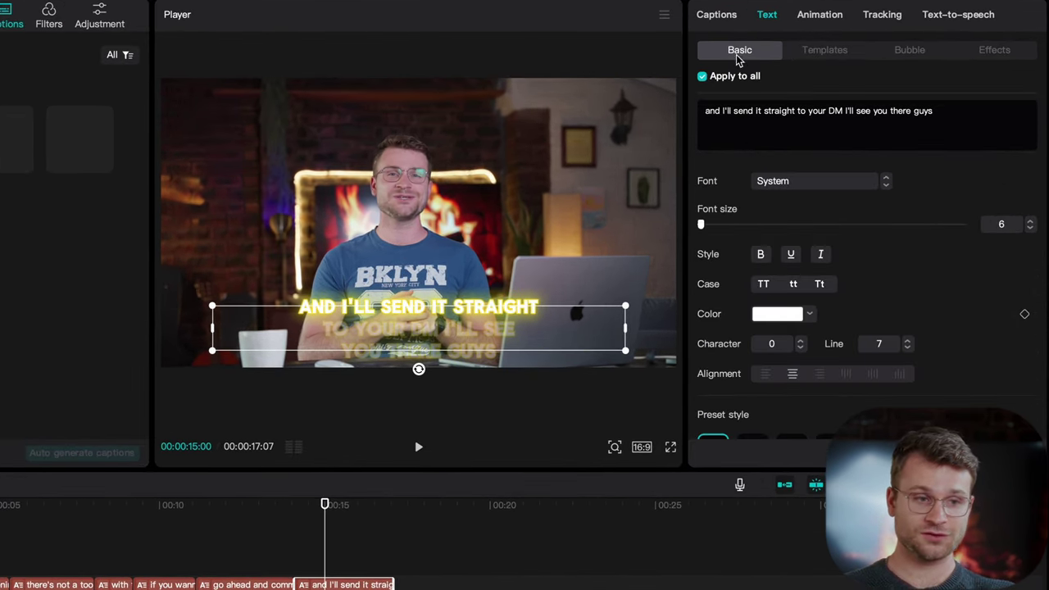
pyautogui.click(716, 14)
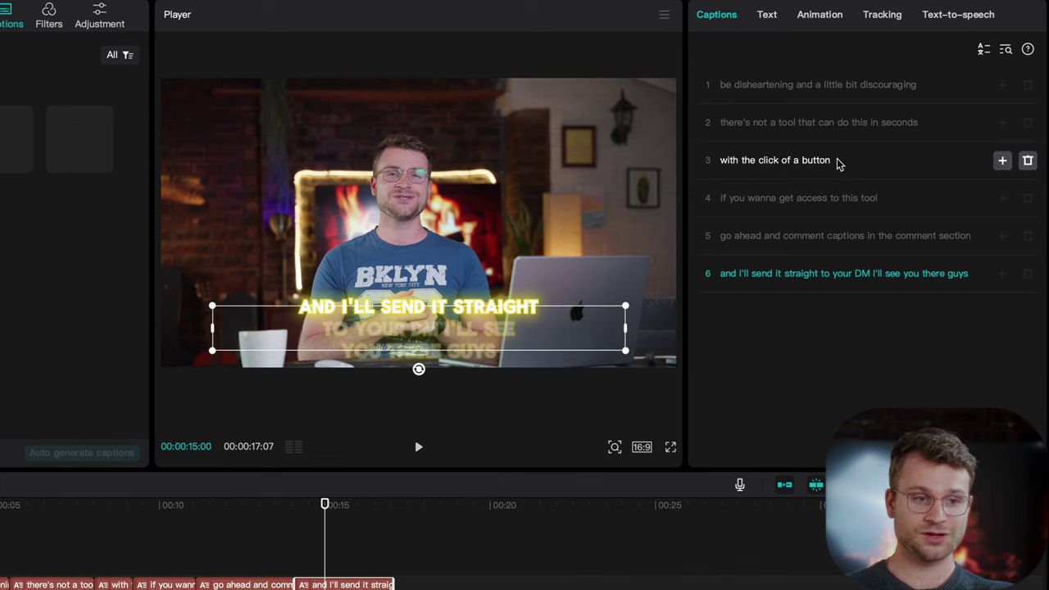
pyautogui.click(815, 89)
pyautogui.press('Return')
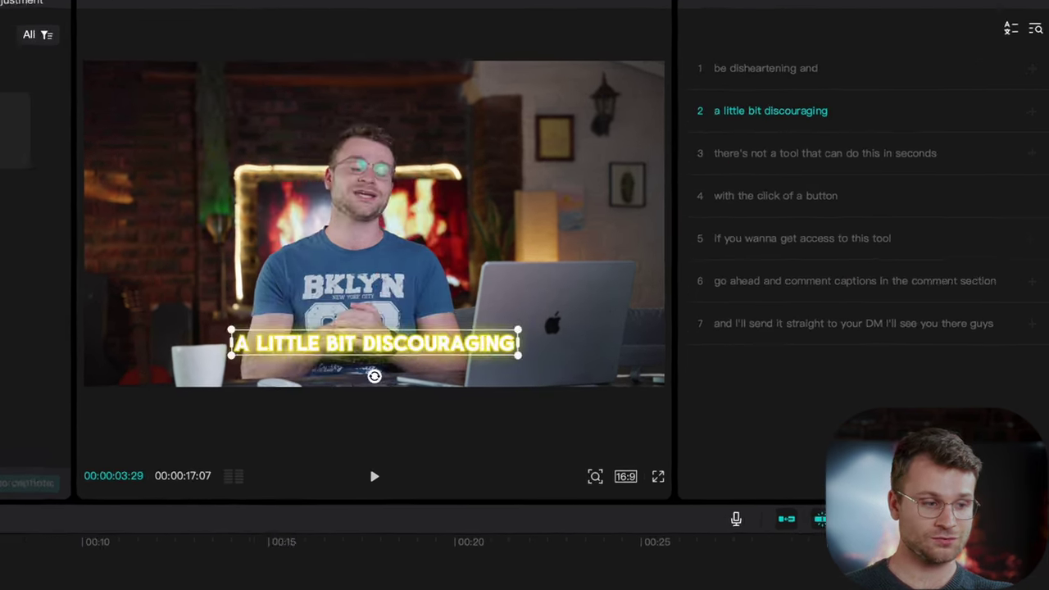
pyautogui.press('space')
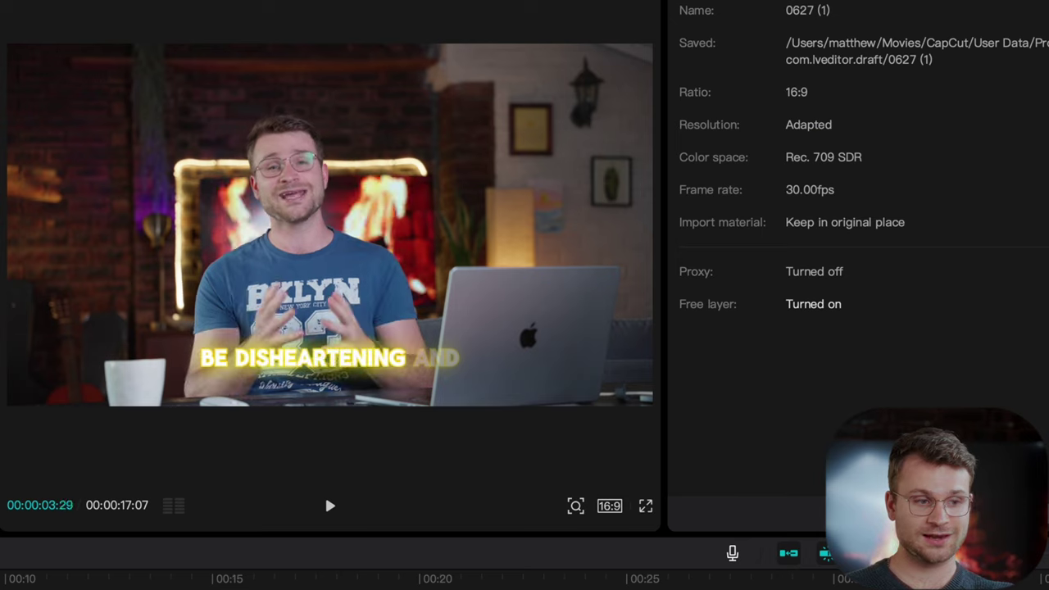